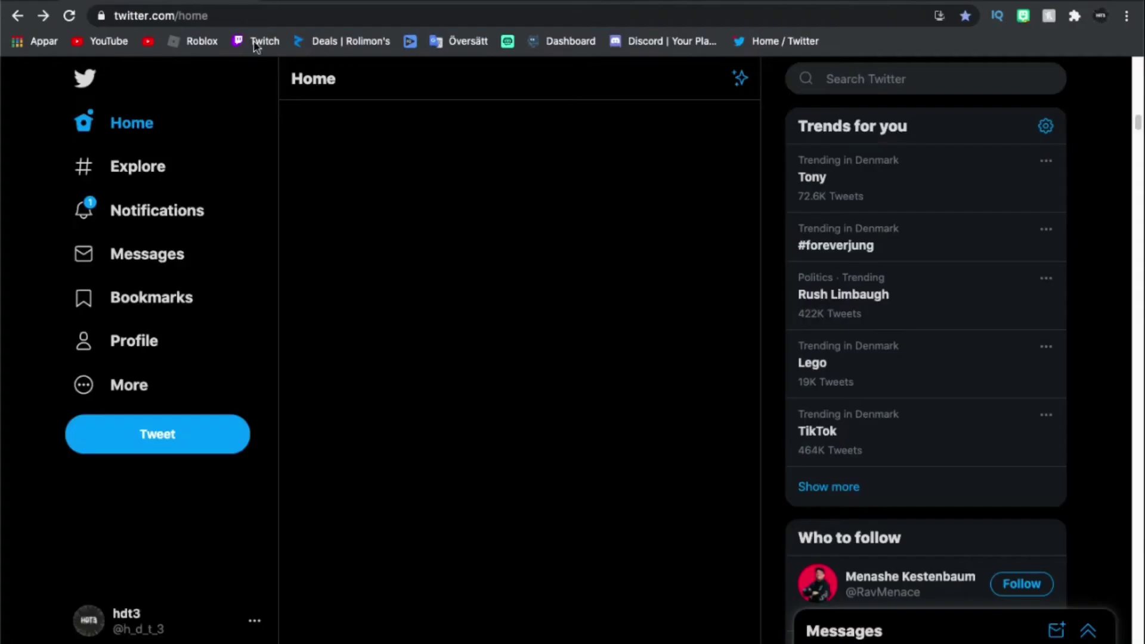
Open Twitter and search for 'display roblox'
{"action": "left_click", "coordinate": [179, 3]}
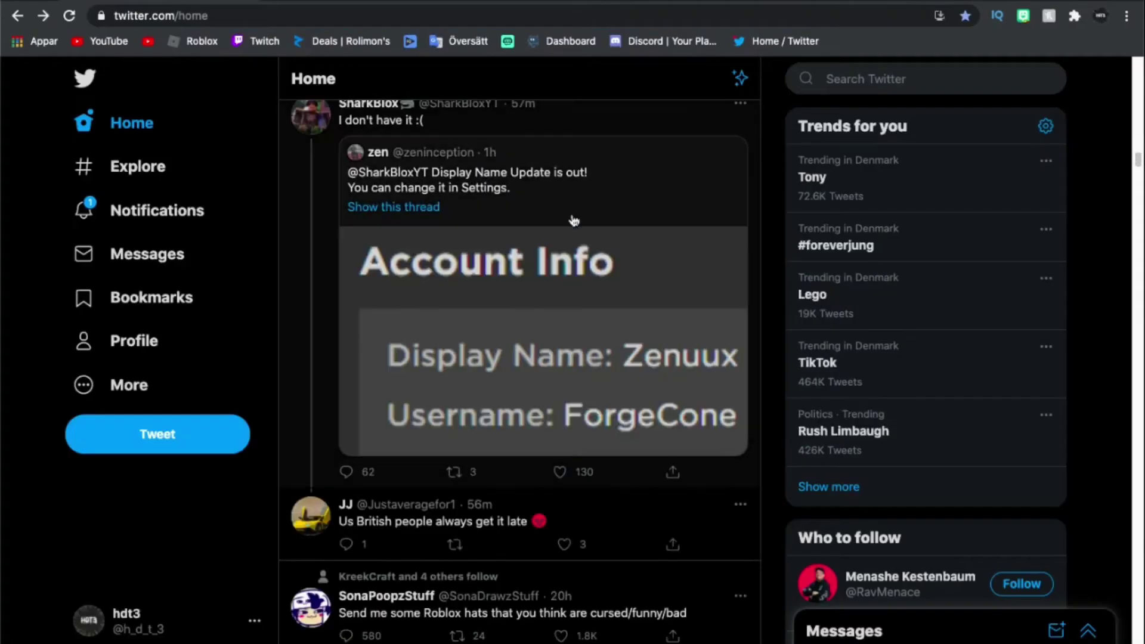
{"action": "left_click", "coordinate": [885, 74]}
{"action": "type", "text": "display robl"}
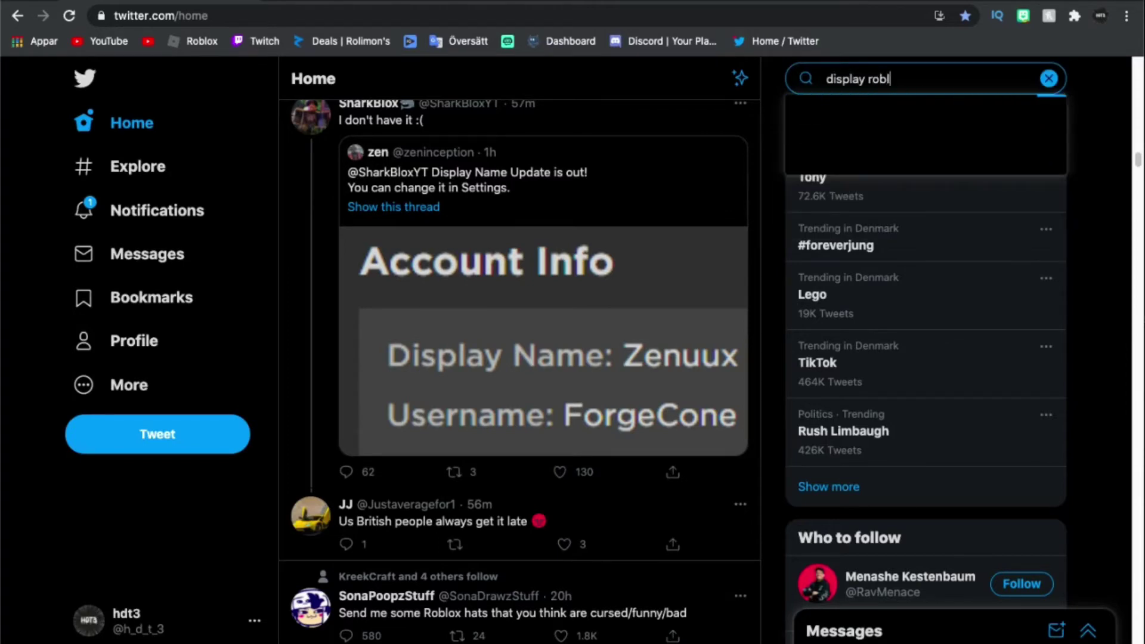
{"action": "type", "text": "ox"}
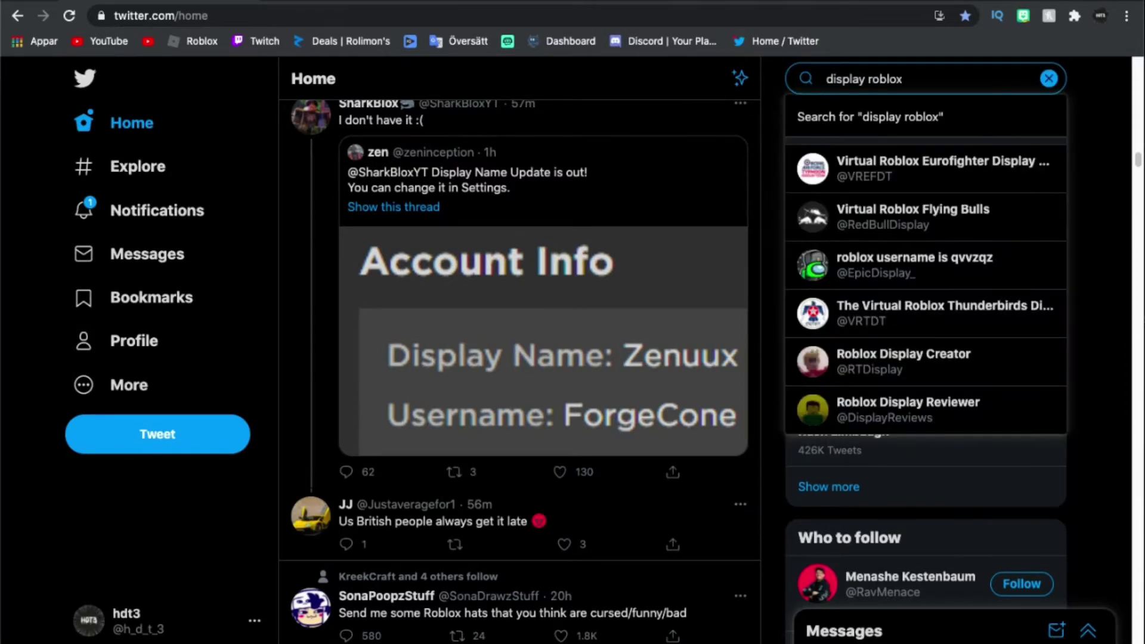
Replace the search with 'rtc' and run it to list RTC accounts and tweets
{"action": "triple_click", "coordinate": [833, 76]}
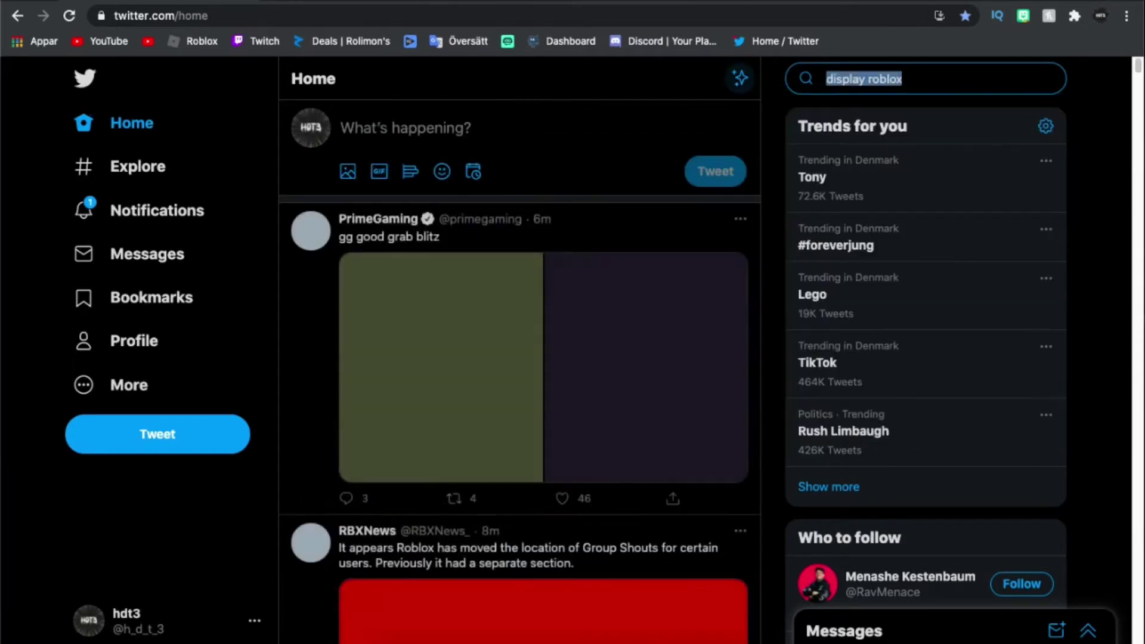
{"action": "type", "text": "ro"}
{"action": "key", "text": "BackSpace"}
{"action": "key", "text": "BackSpace"}
{"action": "type", "text": "rtc"}
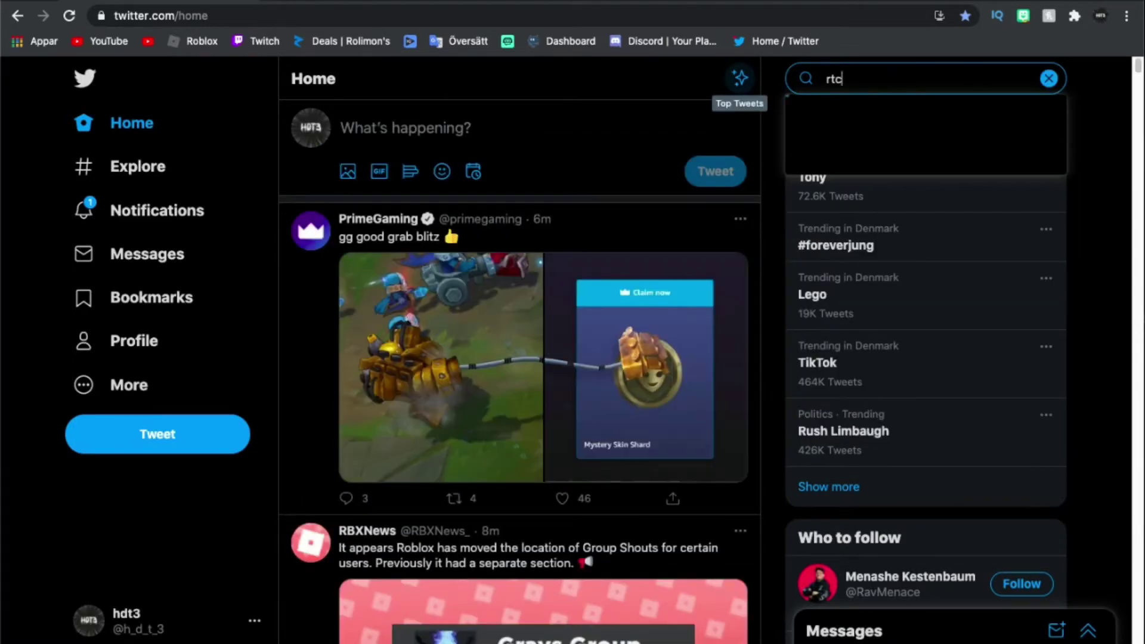
{"action": "key", "text": "Return"}
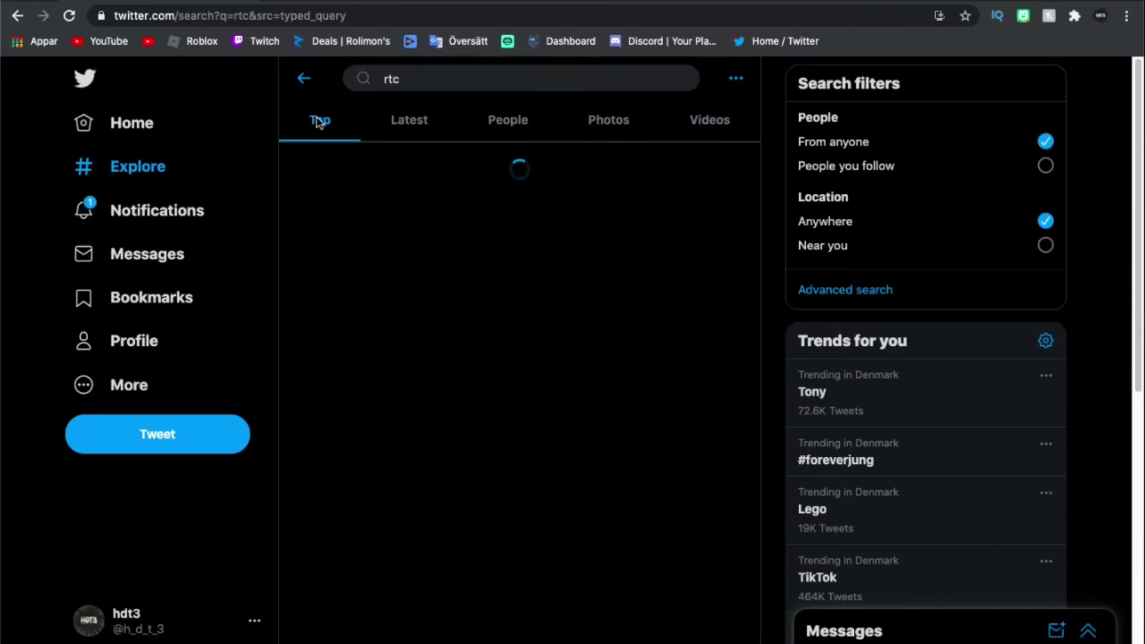
{"action": "scroll", "coordinate": [334, 251], "scroll_direction": "down", "scroll_amount": 3}
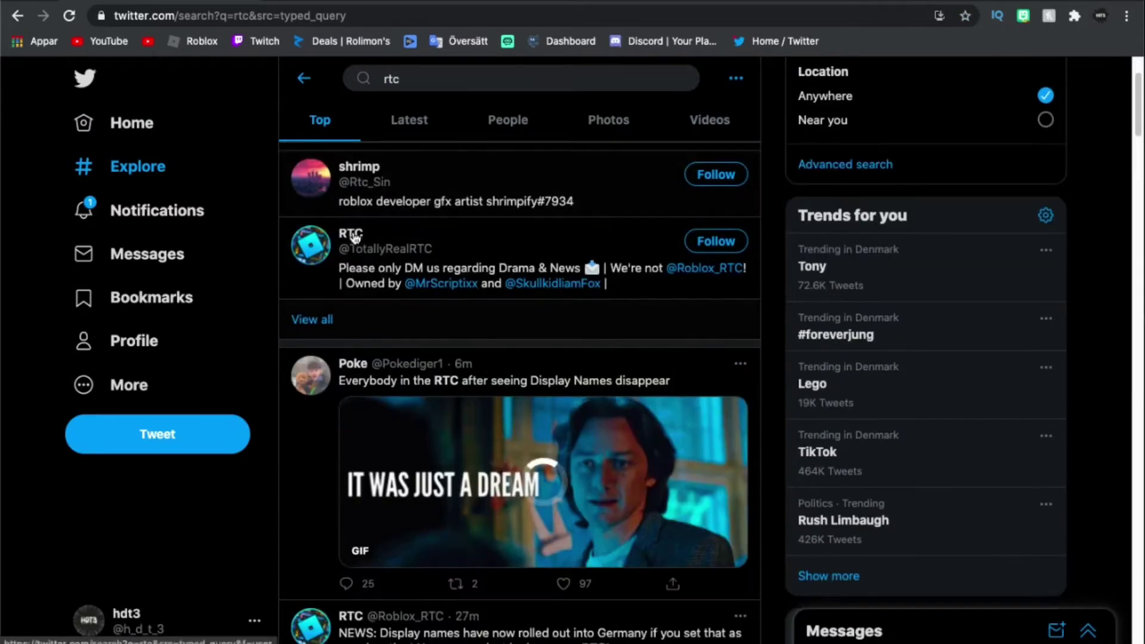
Open the TotallyRealRTC profile, then the new-tweet notifications timeline
{"action": "left_click", "coordinate": [307, 267]}
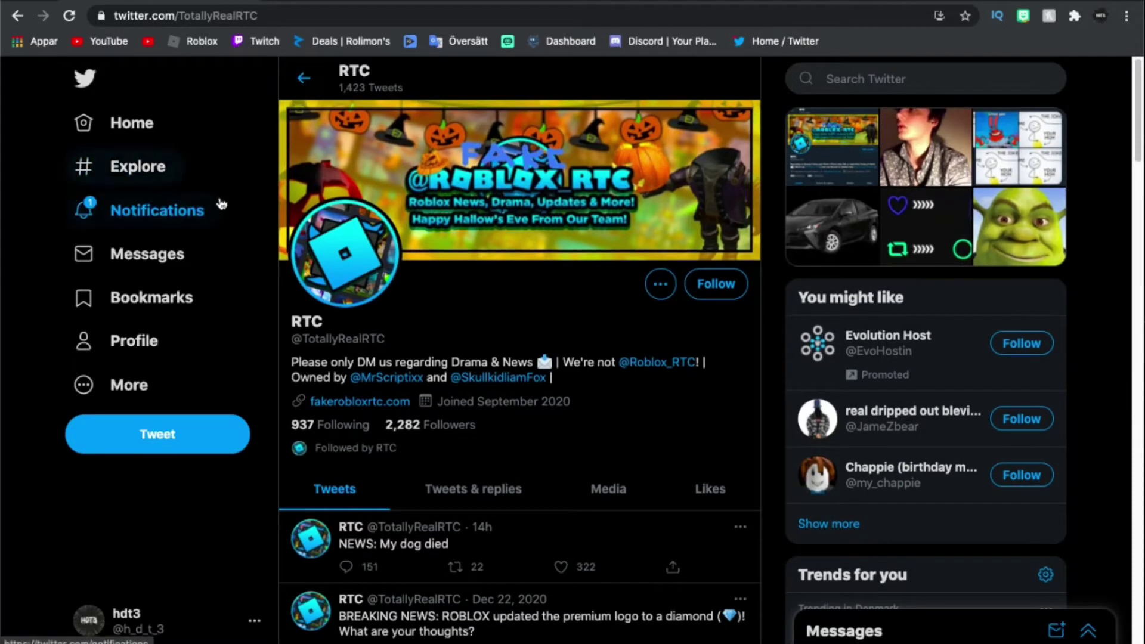
{"action": "left_click", "coordinate": [218, 209]}
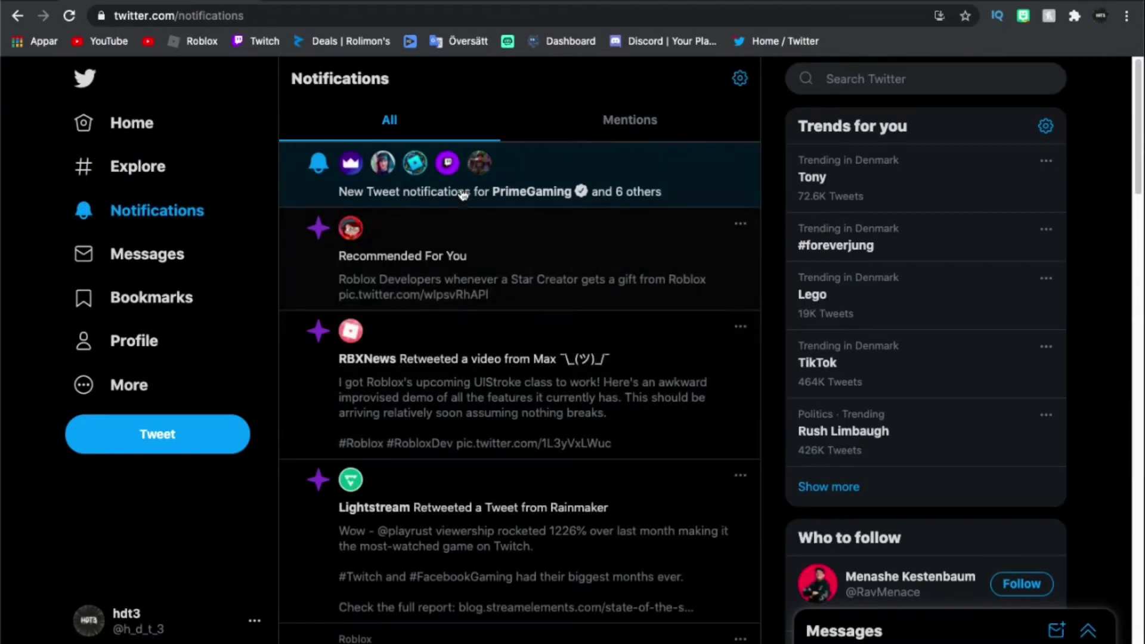
{"action": "left_click", "coordinate": [493, 172]}
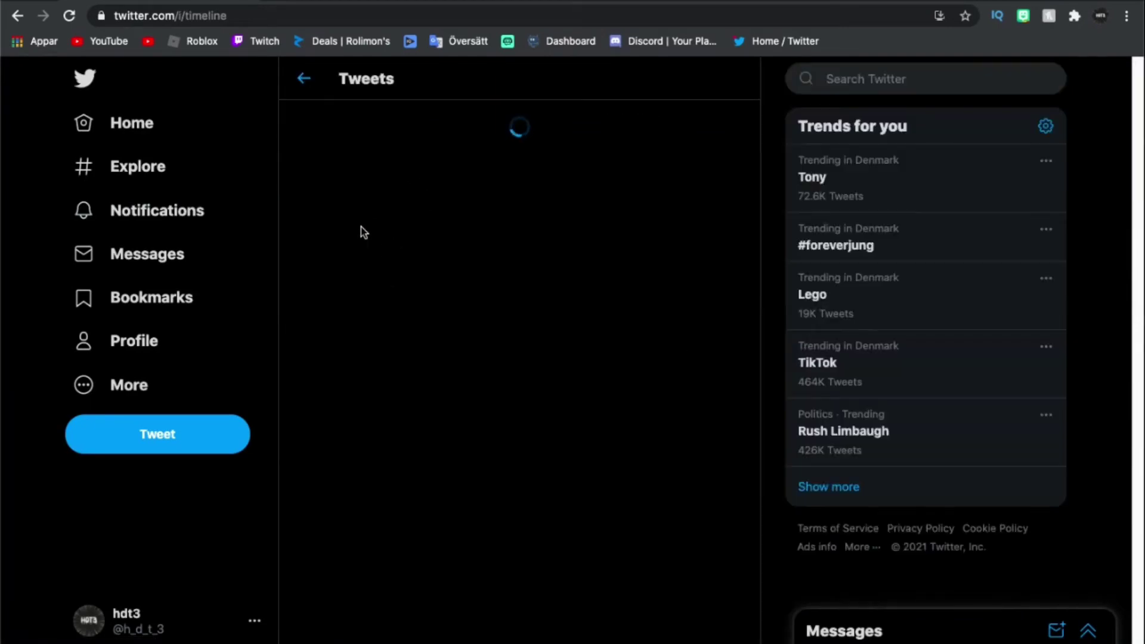
{"action": "scroll", "coordinate": [389, 212], "scroll_direction": "down", "scroll_amount": 15}
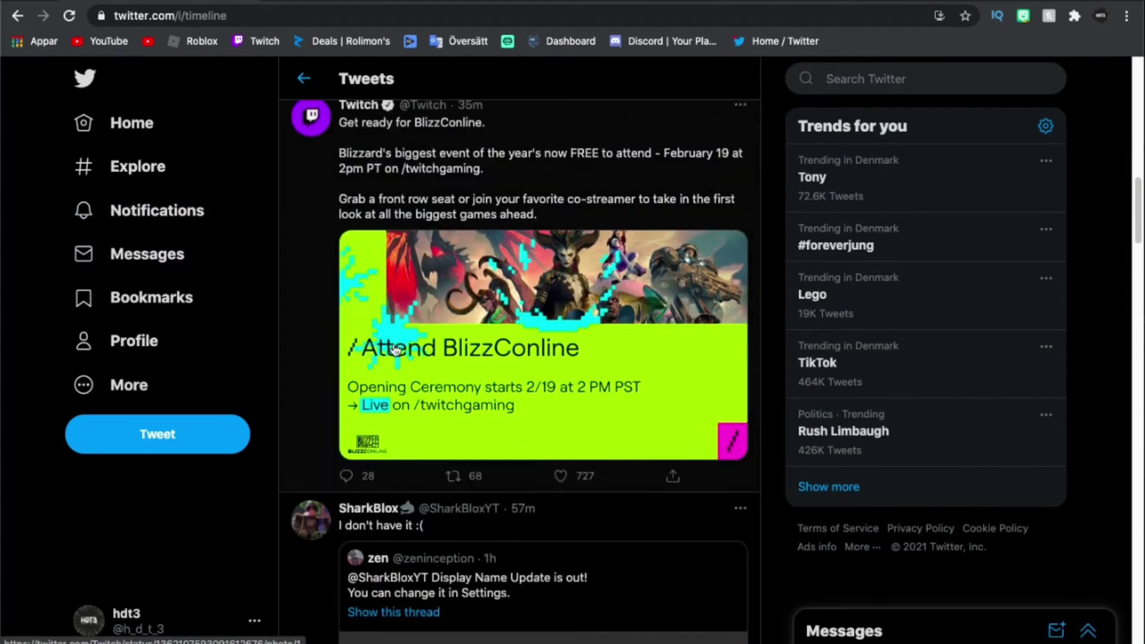
Open RTC's tweet and highlight that display names rolled out in Germany with location set
{"action": "left_click", "coordinate": [466, 167]}
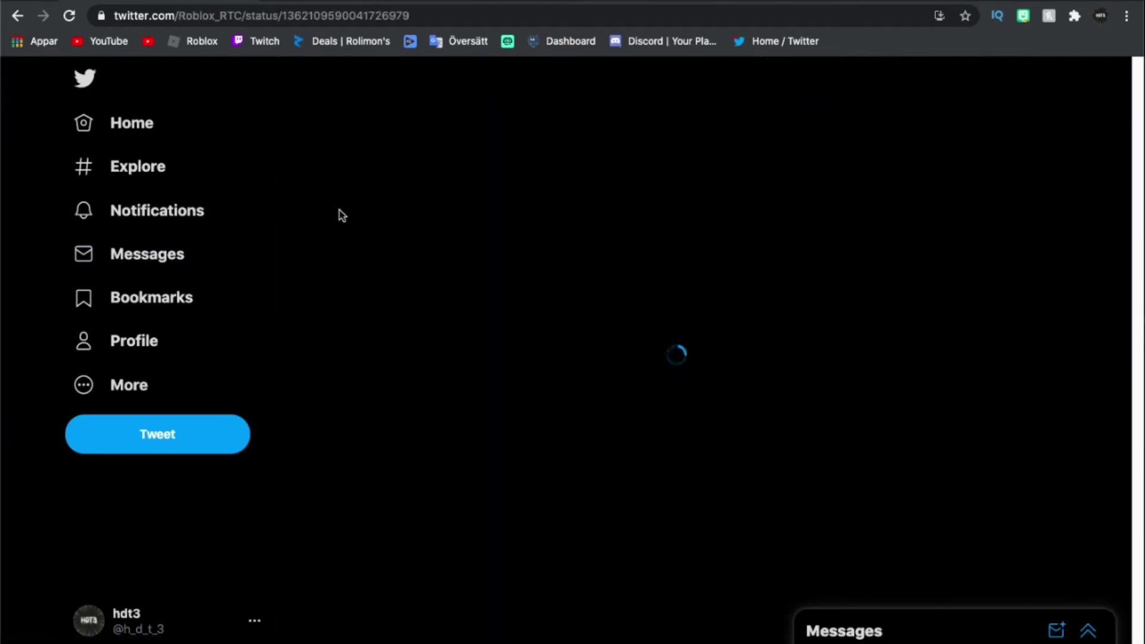
{"action": "left_click_drag", "start_coordinate": [291, 173], "coordinate": [741, 172]}
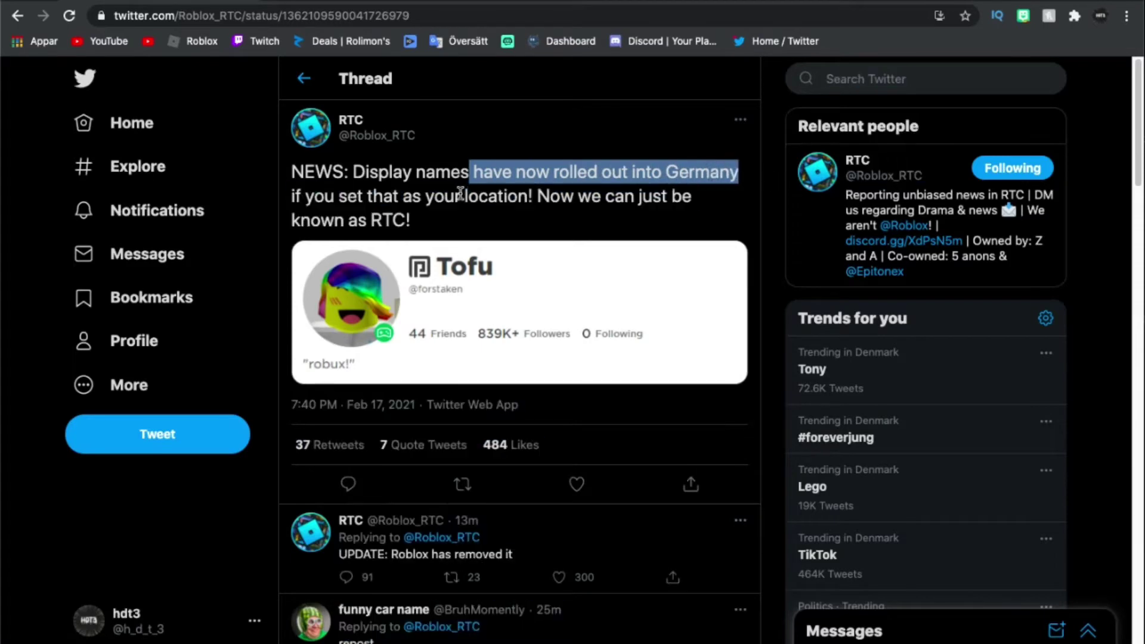
{"action": "left_click_drag", "start_coordinate": [306, 197], "coordinate": [692, 197]}
{"action": "left_click_drag", "start_coordinate": [409, 216], "coordinate": [278, 220]}
{"action": "left_click", "coordinate": [407, 191]}
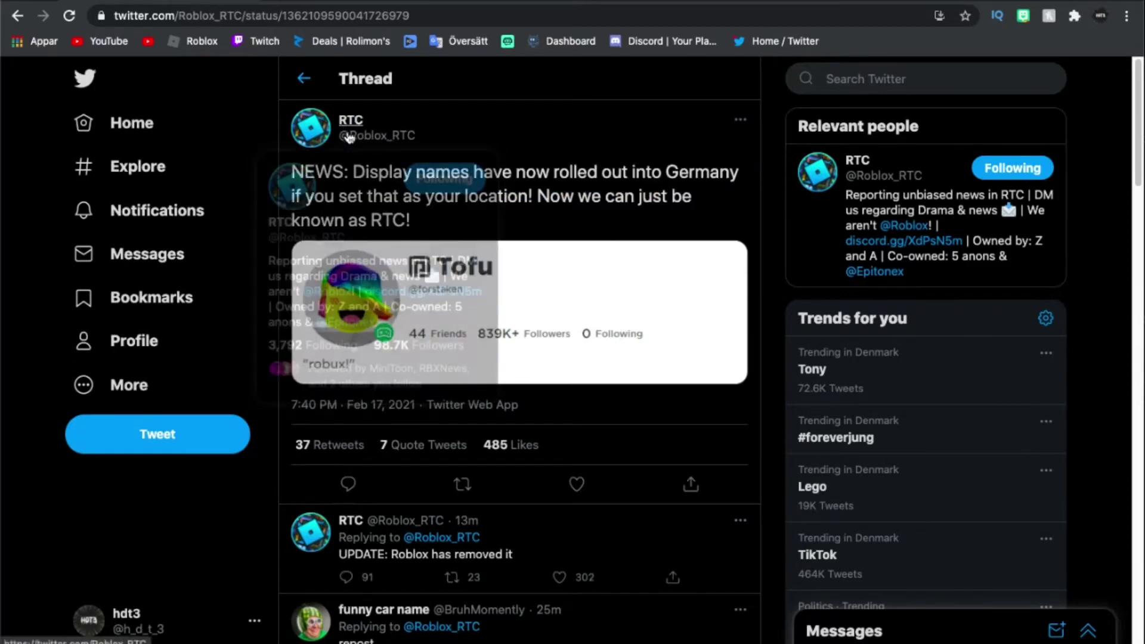
Enlarge the tweet's attached profile screenshot, then close the viewer
{"action": "mouse_move", "coordinate": [369, 138]}
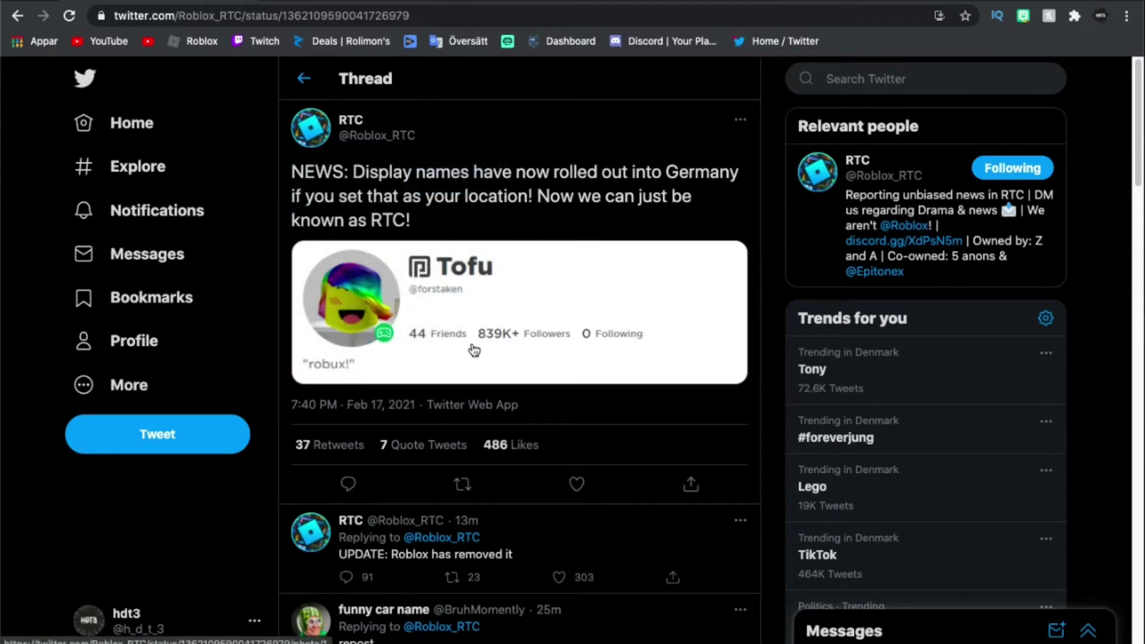
{"action": "left_click", "coordinate": [460, 302]}
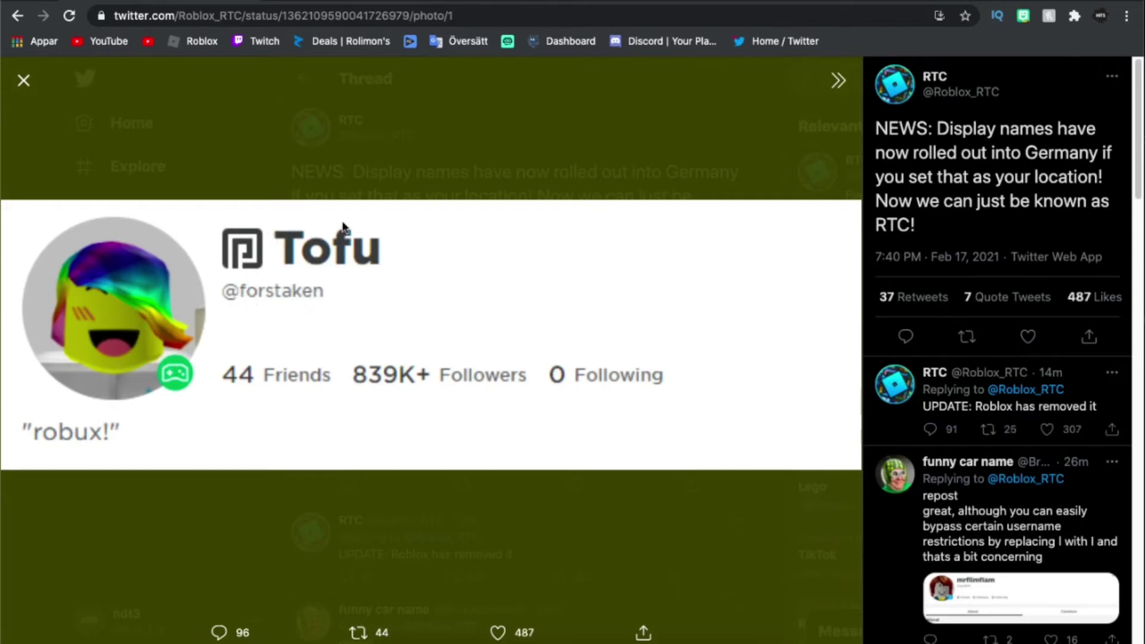
{"action": "left_click", "coordinate": [24, 80]}
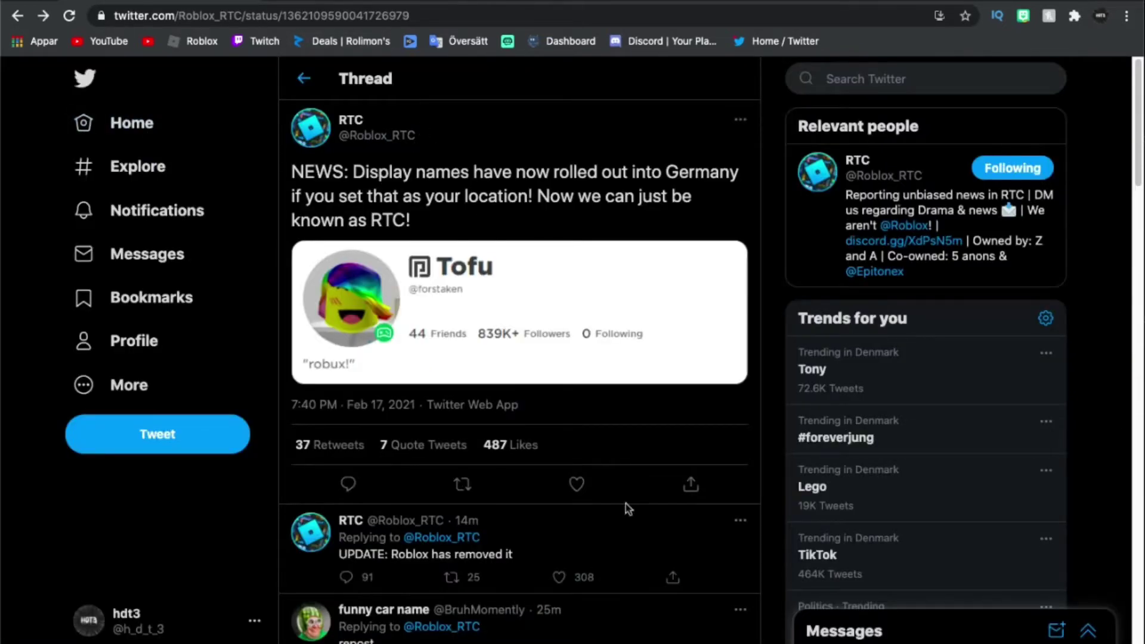
Return to Roblox My Settings, dismiss the friend popup, and review Account Info (Svenska, Sweden)
{"action": "left_click", "coordinate": [623, 638]}
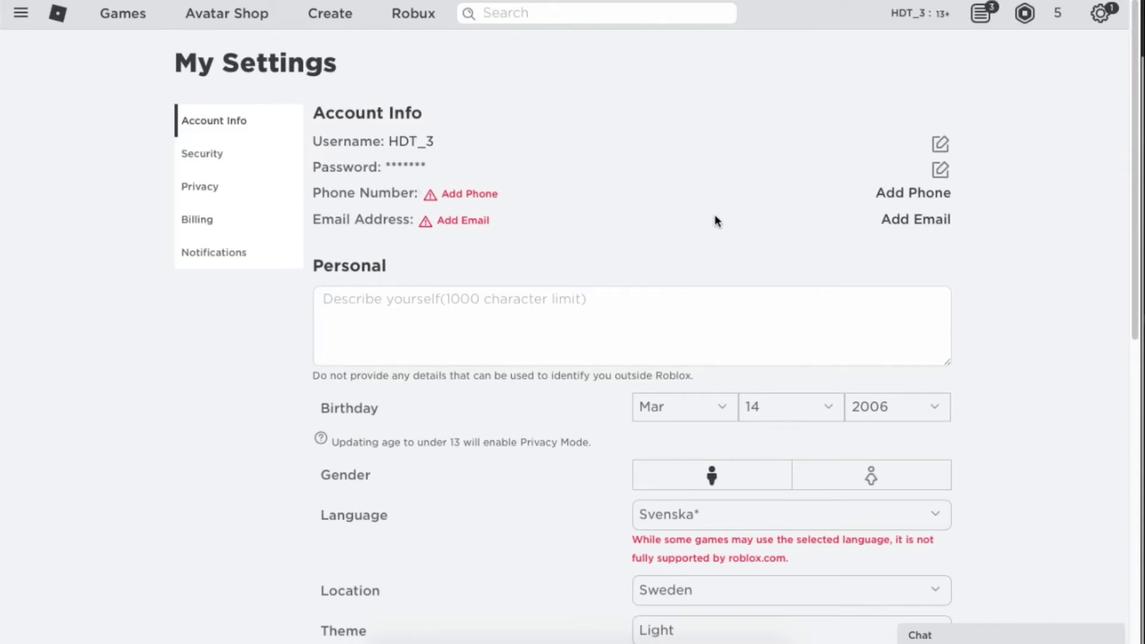
{"action": "scroll", "coordinate": [627, 422], "scroll_direction": "down", "scroll_amount": 3}
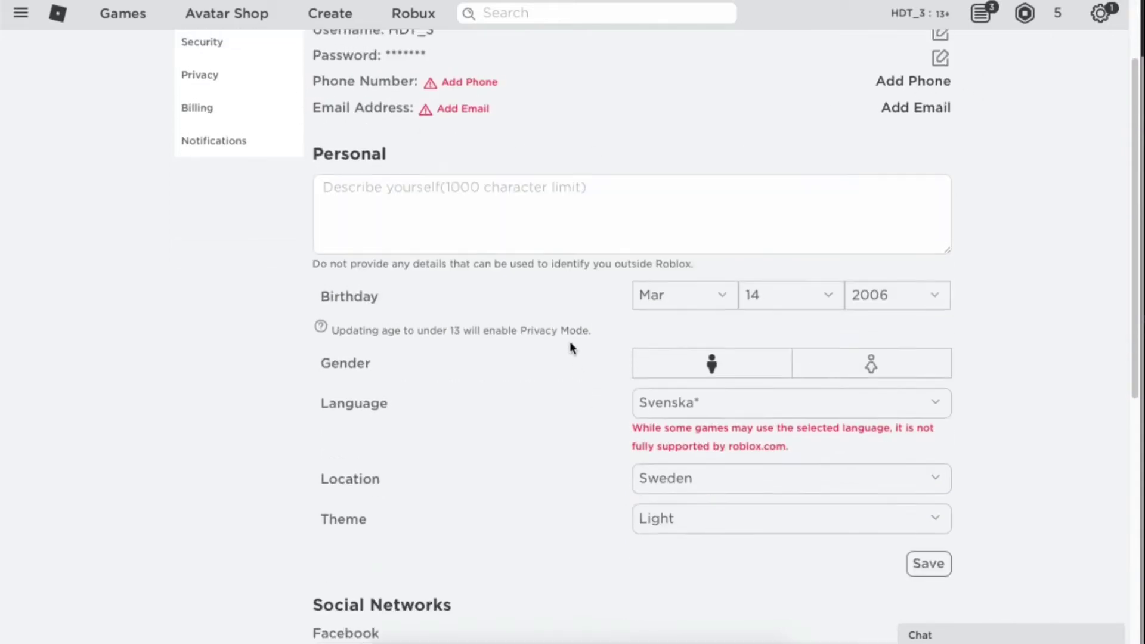
{"action": "scroll", "coordinate": [570, 346], "scroll_direction": "up", "scroll_amount": 3}
{"action": "scroll", "coordinate": [561, 380], "scroll_direction": "down", "scroll_amount": 12}
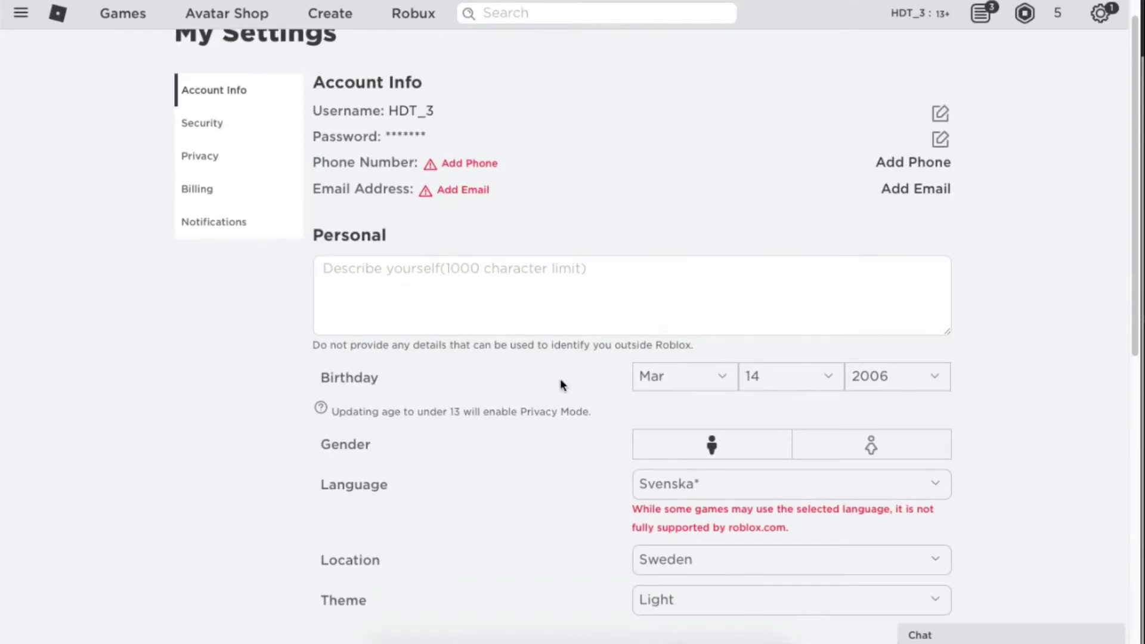
{"action": "scroll", "coordinate": [525, 411], "scroll_direction": "up", "scroll_amount": 5}
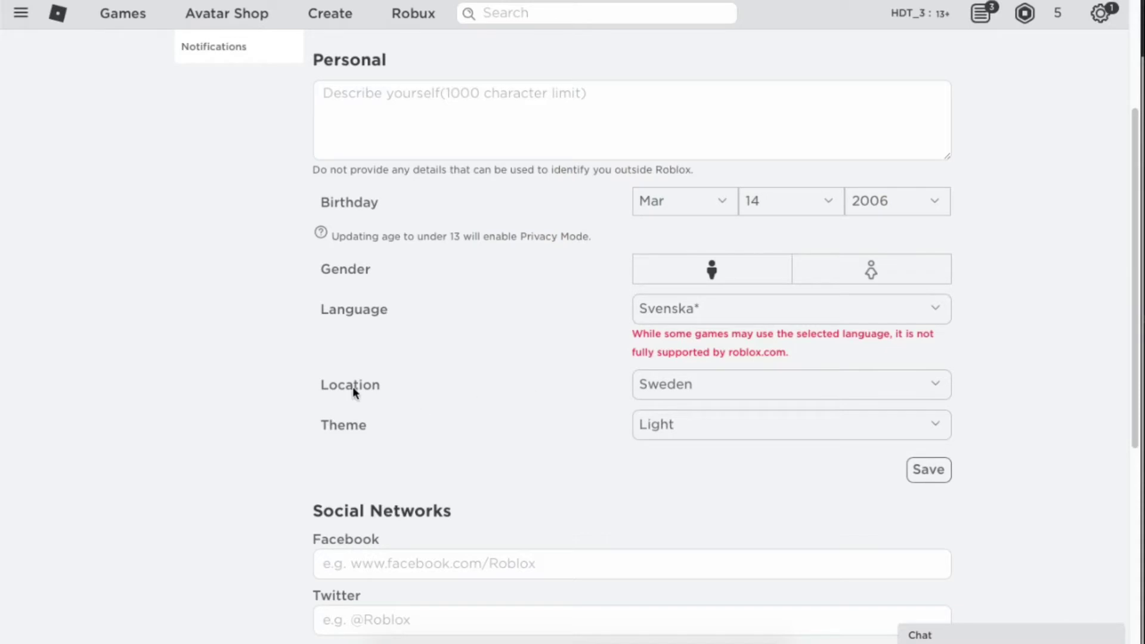
{"action": "scroll", "coordinate": [718, 364], "scroll_direction": "up", "scroll_amount": 3}
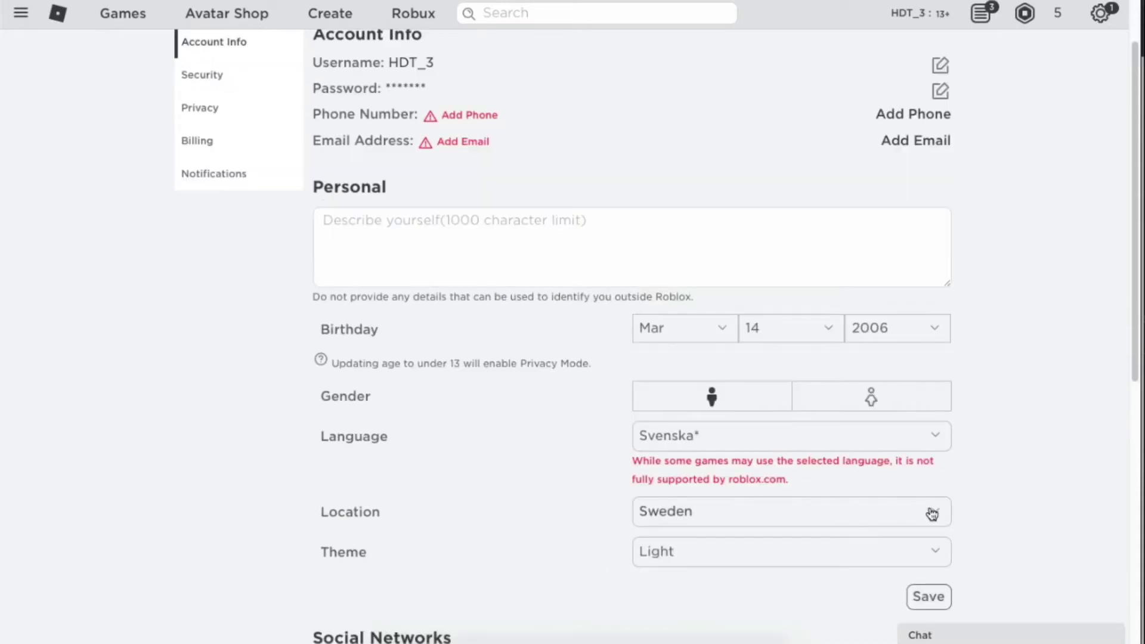
{"action": "left_click", "coordinate": [1112, 4]}
{"action": "scroll", "coordinate": [516, 409], "scroll_direction": "up", "scroll_amount": 2}
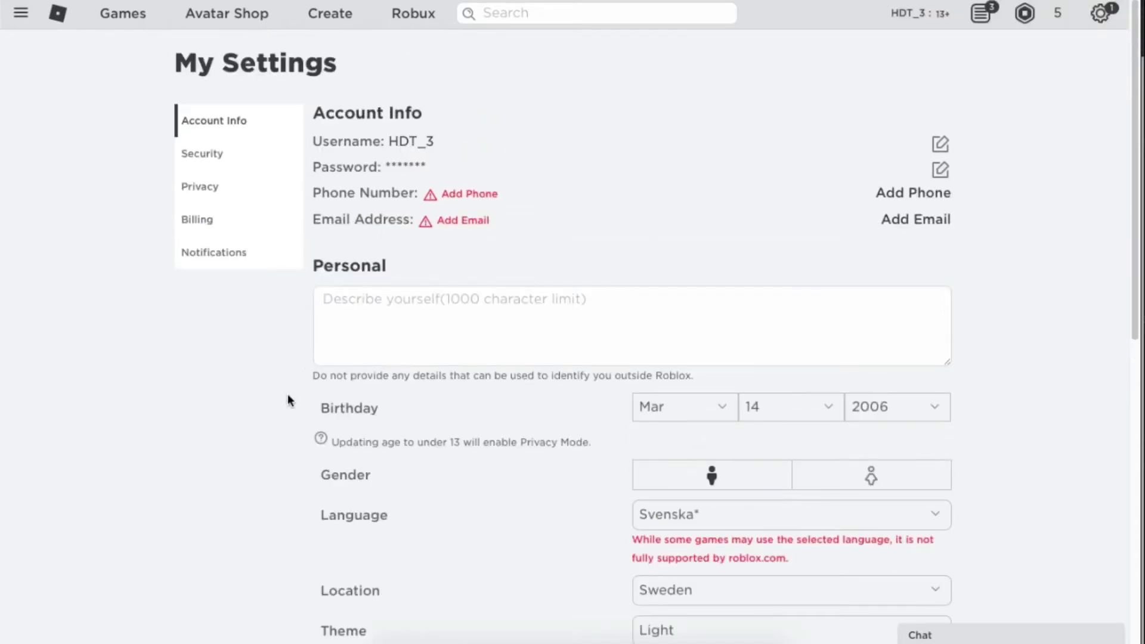
{"action": "scroll", "coordinate": [461, 408], "scroll_direction": "down", "scroll_amount": 9}
{"action": "scroll", "coordinate": [700, 276], "scroll_direction": "up", "scroll_amount": 3}
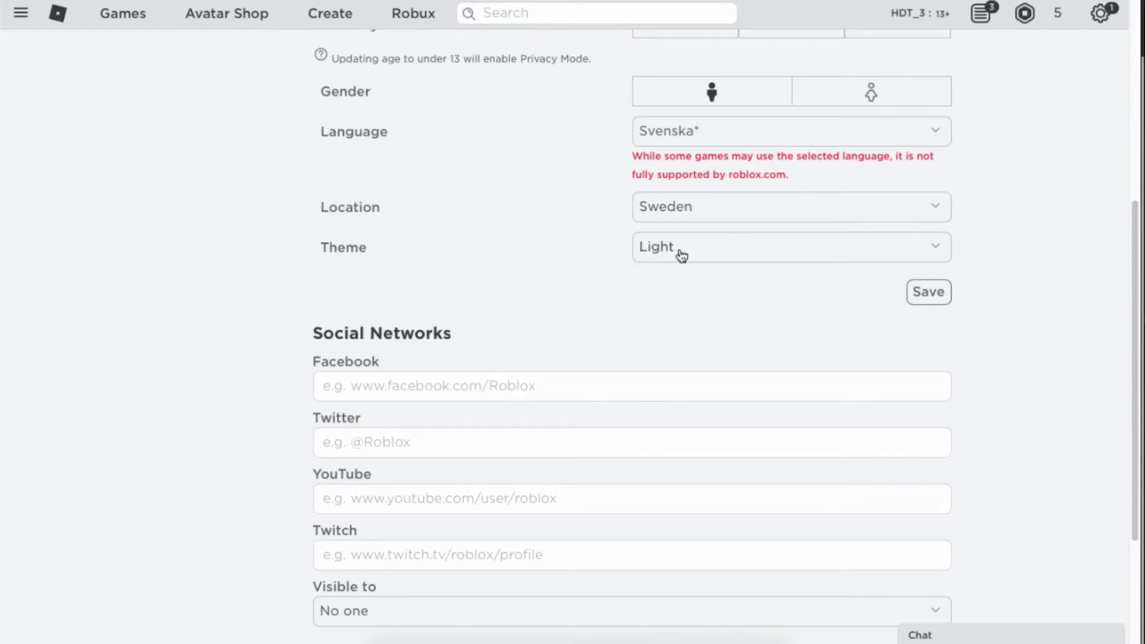
Change the Roblox theme from Light to Dark and save it
{"action": "left_click", "coordinate": [854, 252]}
{"action": "left_click", "coordinate": [648, 234]}
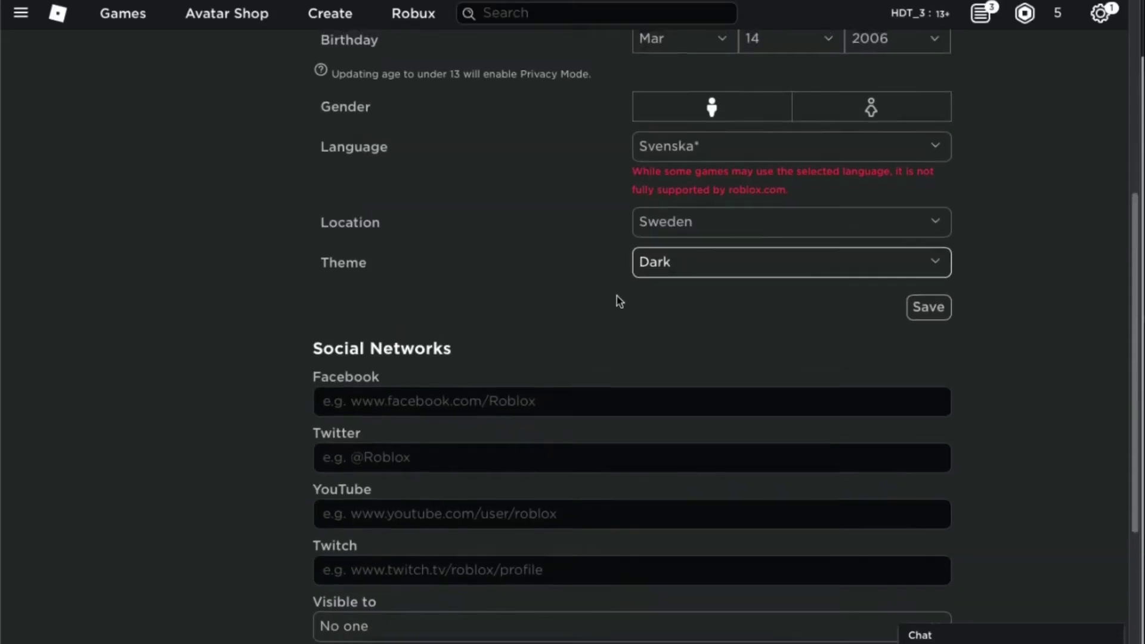
{"action": "left_click", "coordinate": [929, 309]}
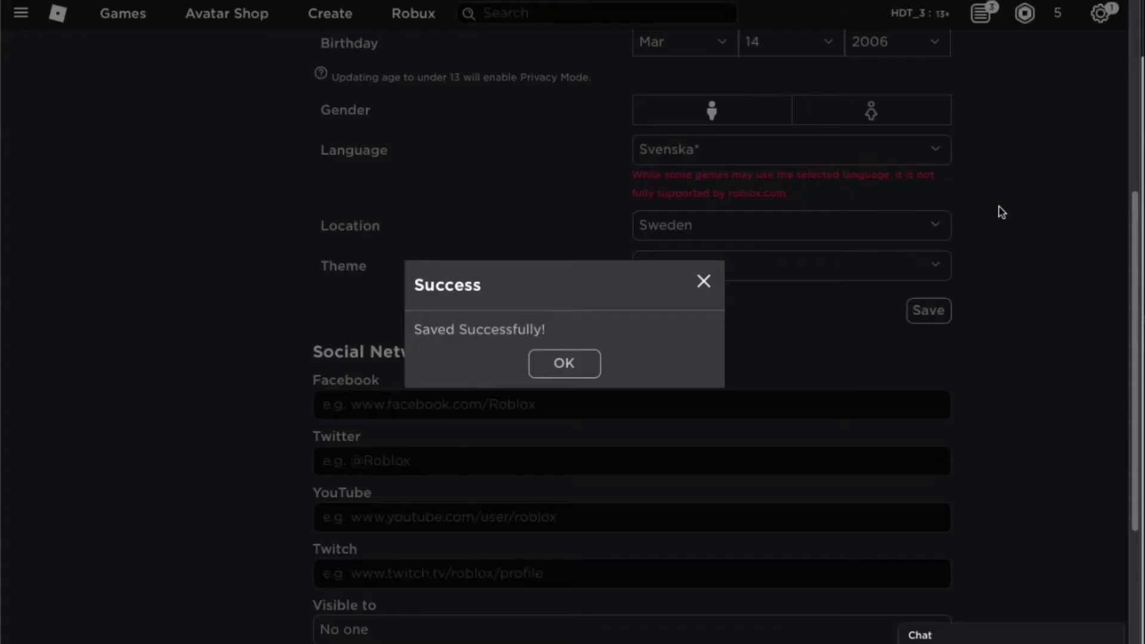
{"action": "left_click", "coordinate": [564, 360]}
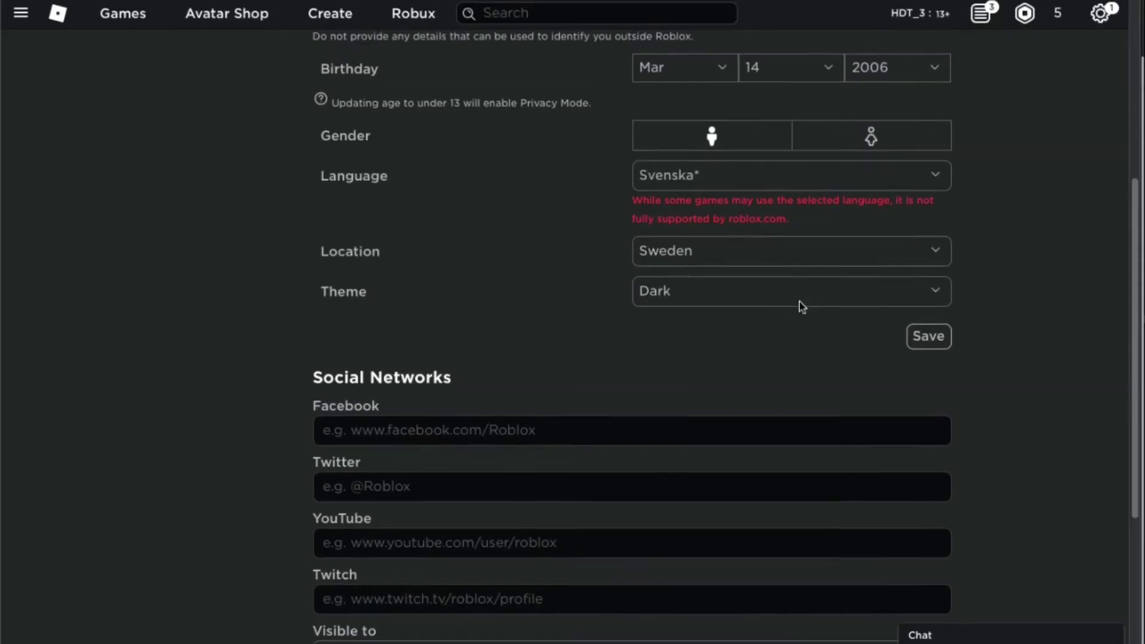
Set the account Location to Germany, save it, and reload with F5 to confirm
{"action": "left_click", "coordinate": [679, 252]}
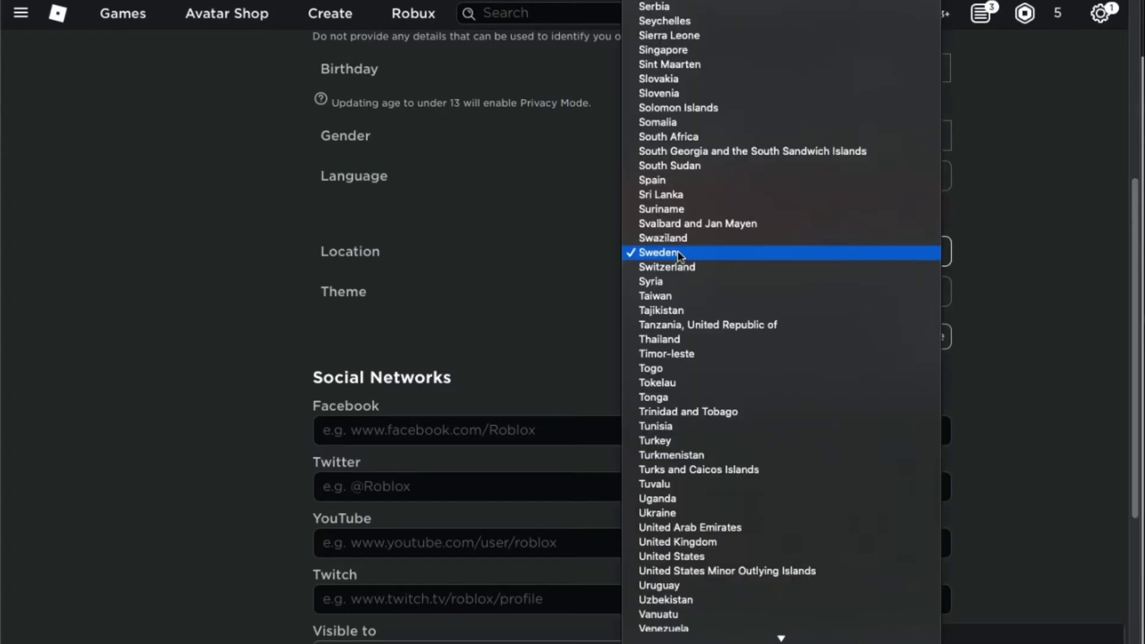
{"action": "scroll", "coordinate": [686, 109], "scroll_direction": "down", "scroll_amount": 3}
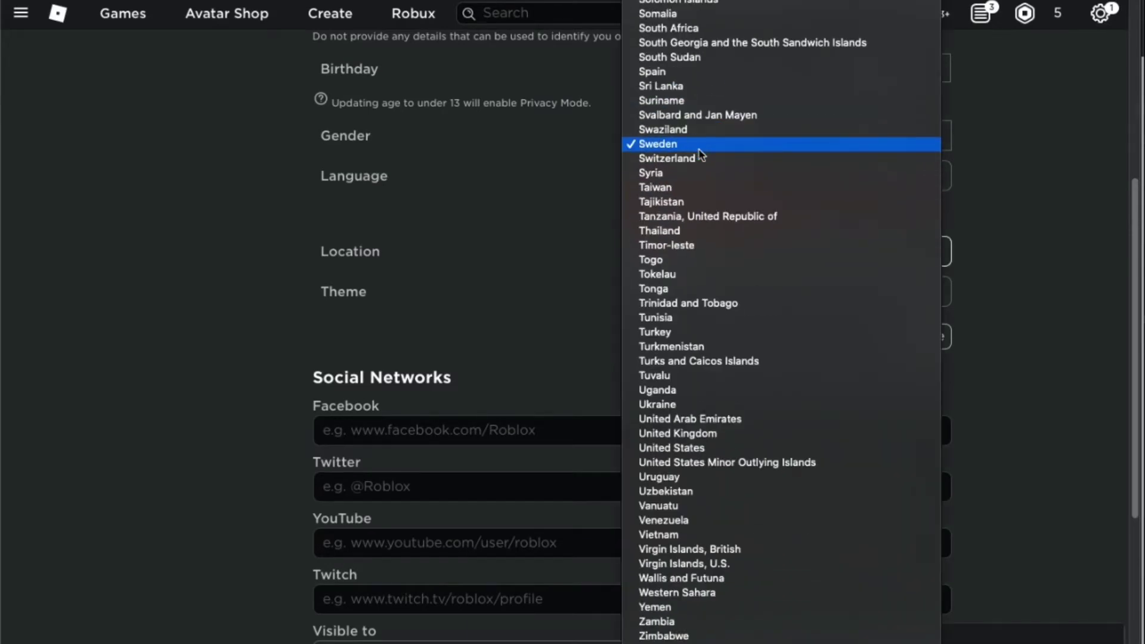
{"action": "scroll", "coordinate": [696, 146], "scroll_direction": "up", "scroll_amount": 20}
{"action": "scroll", "coordinate": [698, 152], "scroll_direction": "up", "scroll_amount": 12}
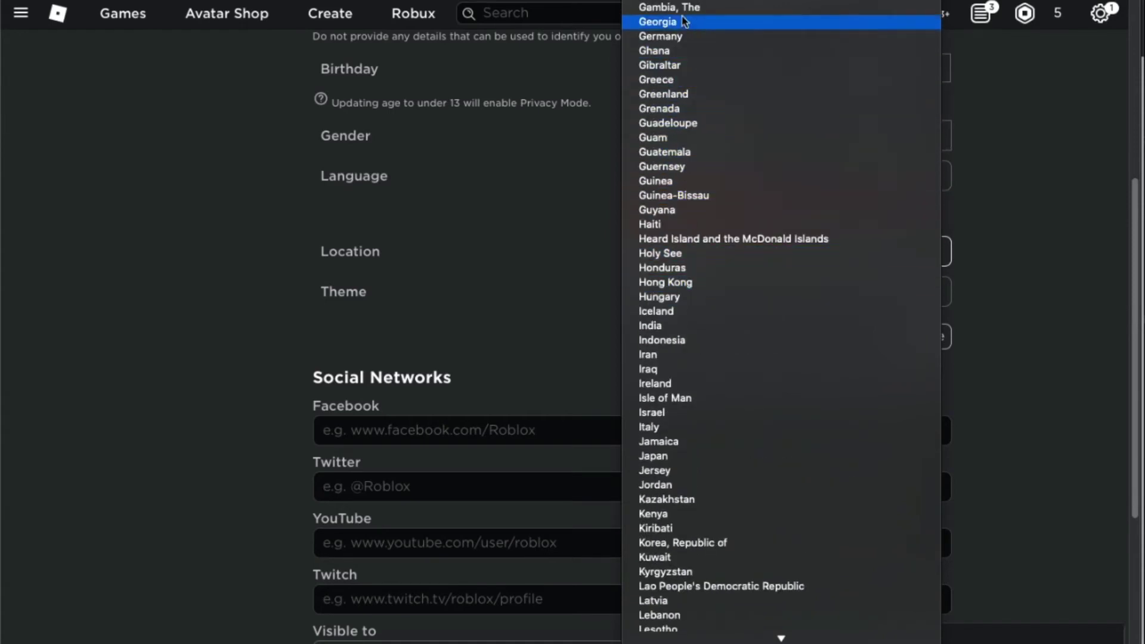
{"action": "left_click", "coordinate": [686, 36]}
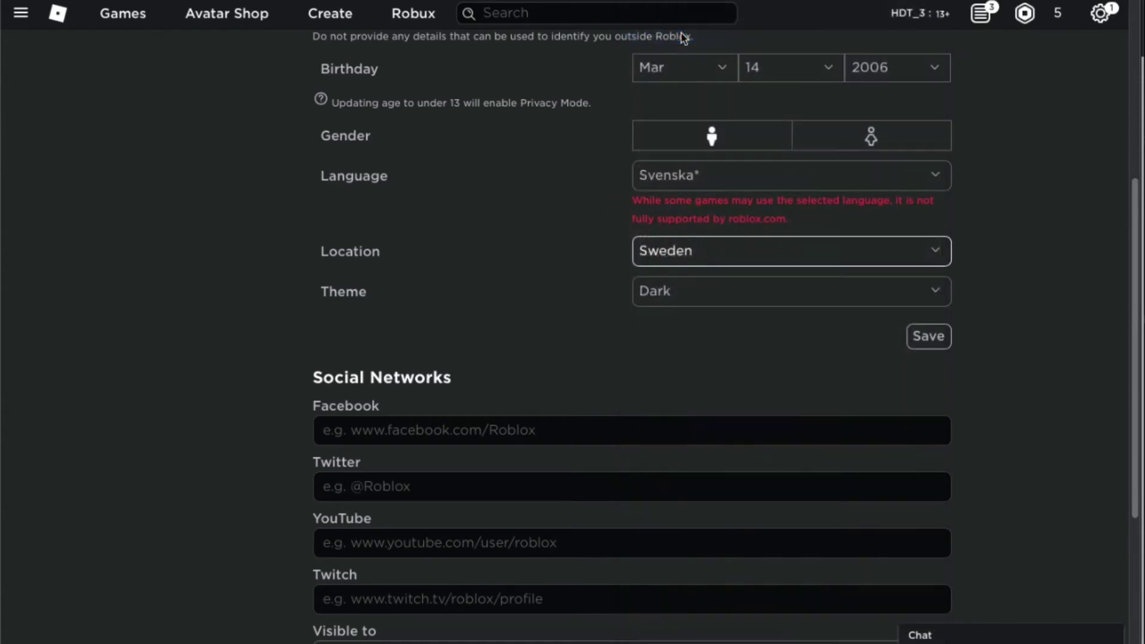
{"action": "left_click", "coordinate": [931, 337]}
{"action": "left_click", "coordinate": [559, 362]}
{"action": "scroll", "coordinate": [584, 229], "scroll_direction": "up", "scroll_amount": 5}
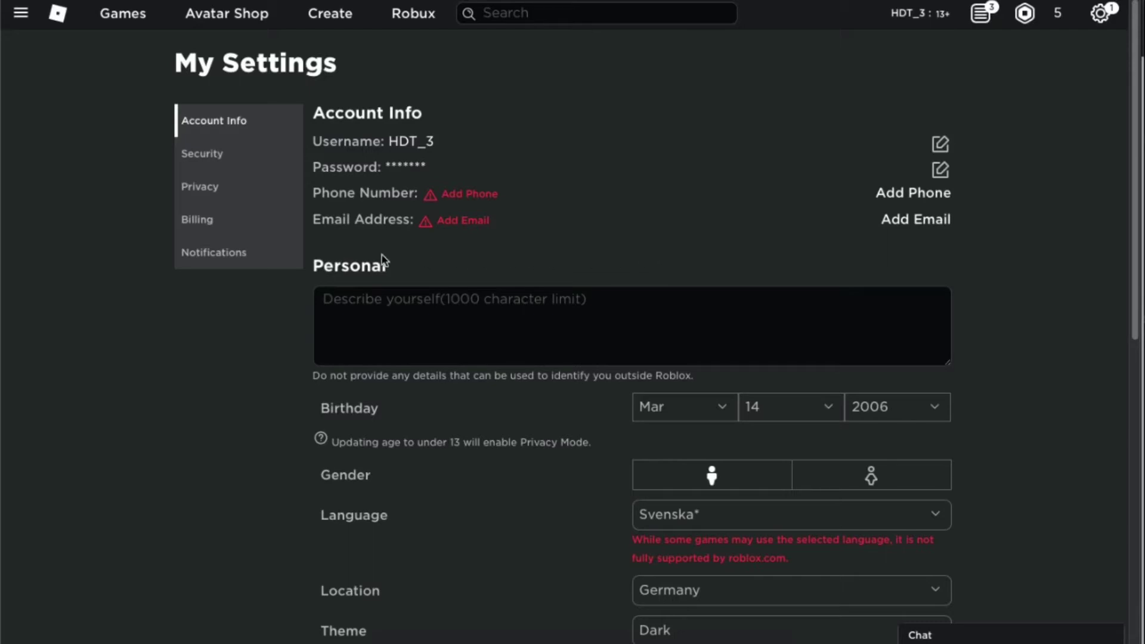
{"action": "key", "text": "F5"}
Highlight the Location setting on the Roblox settings page
{"action": "scroll", "coordinate": [685, 551], "scroll_direction": "down", "scroll_amount": 2}
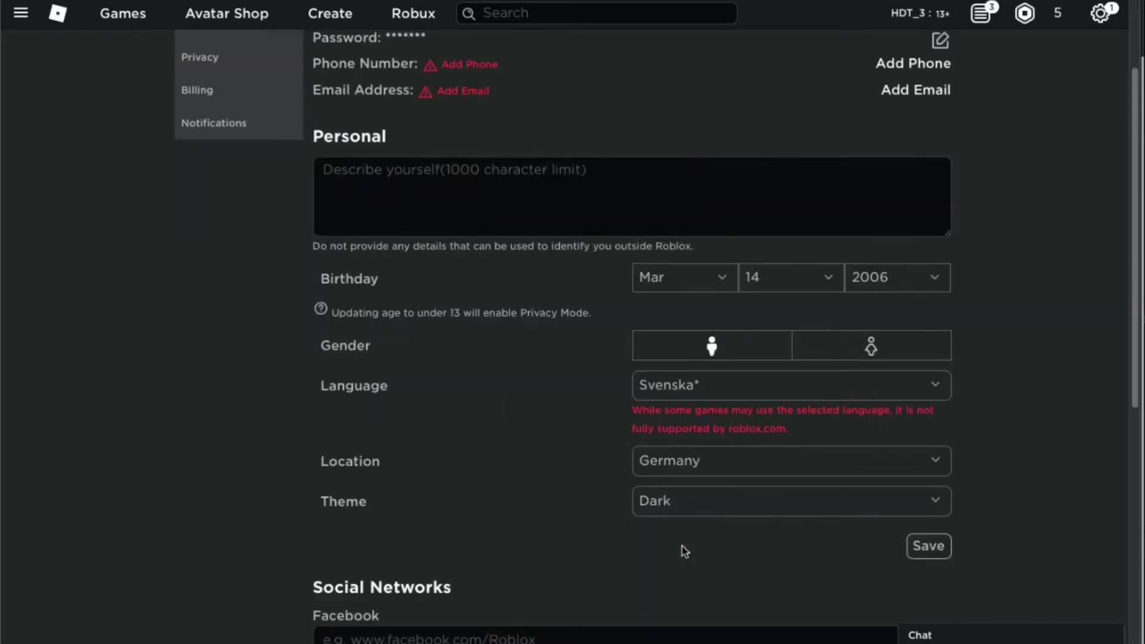
{"action": "double_click", "coordinate": [328, 467]}
{"action": "left_click_drag", "start_coordinate": [404, 463], "coordinate": [307, 463]}
{"action": "left_click", "coordinate": [547, 453]}
Bring up the Surfshark VPN window, connected to Denmark, and shift it slightly
{"action": "scroll", "coordinate": [656, 339], "scroll_direction": "up", "scroll_amount": 2}
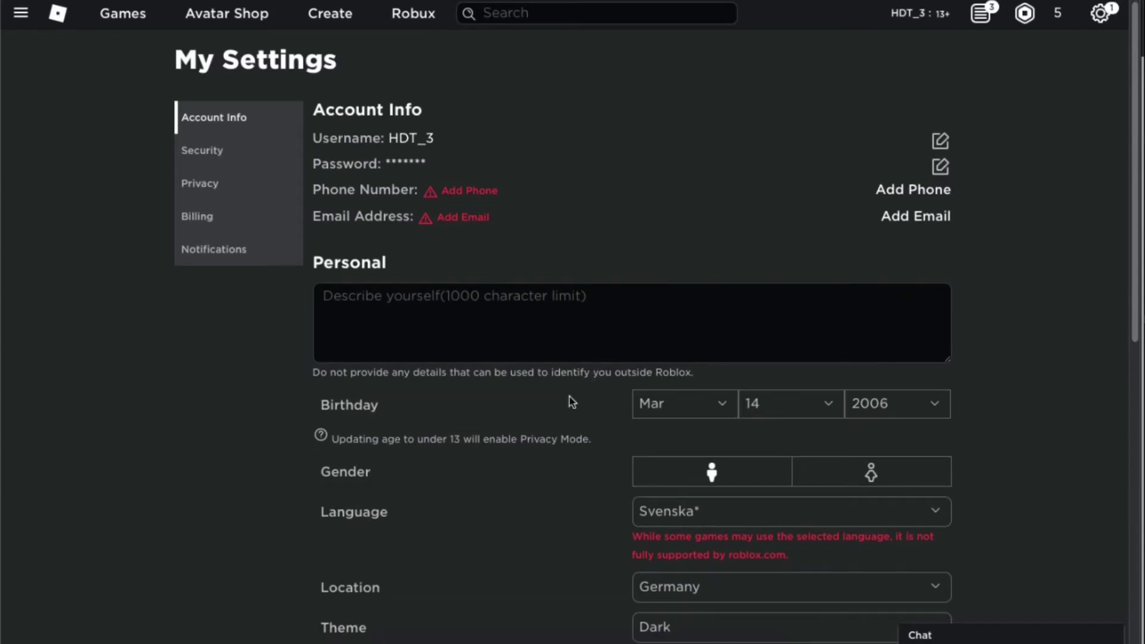
{"action": "scroll", "coordinate": [572, 401], "scroll_direction": "down", "scroll_amount": 2}
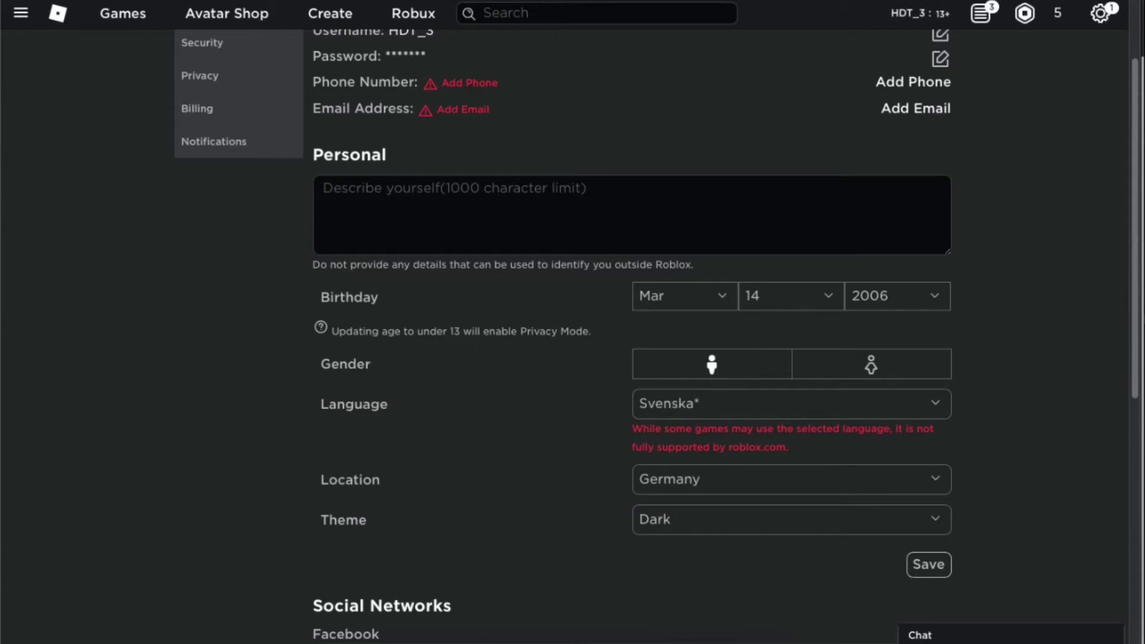
{"action": "left_click", "coordinate": [699, 636]}
{"action": "left_click_drag", "start_coordinate": [536, 84], "coordinate": [513, 77]}
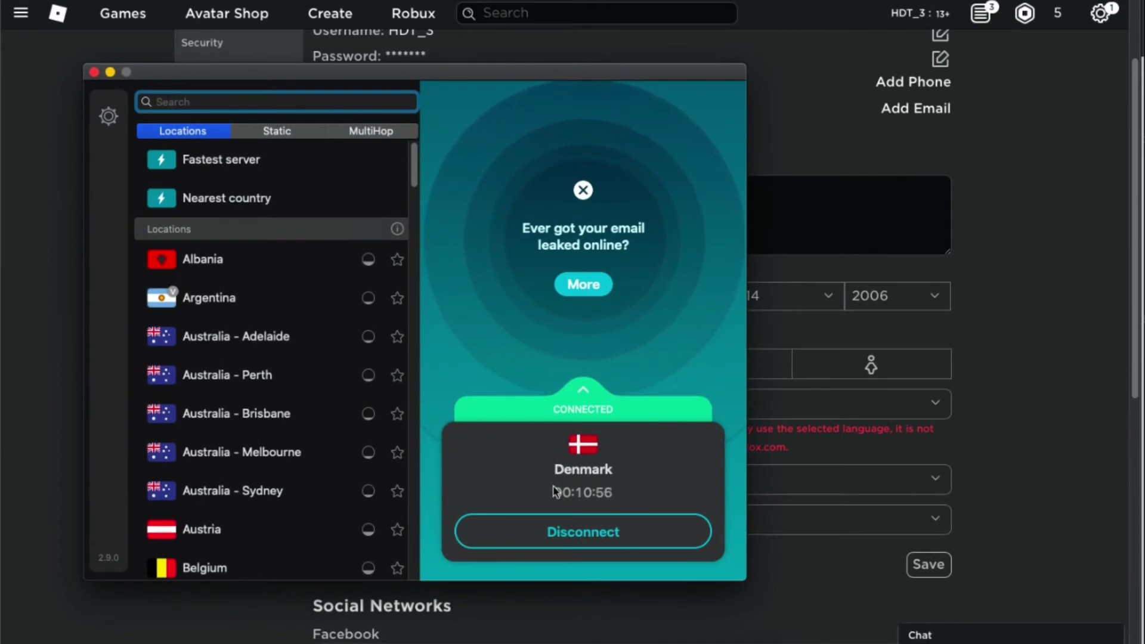
Search 'german' in Surfshark, connect to Germany - Nuremberg, and scroll back to the top of Roblox Settings
{"action": "type", "text": "german"}
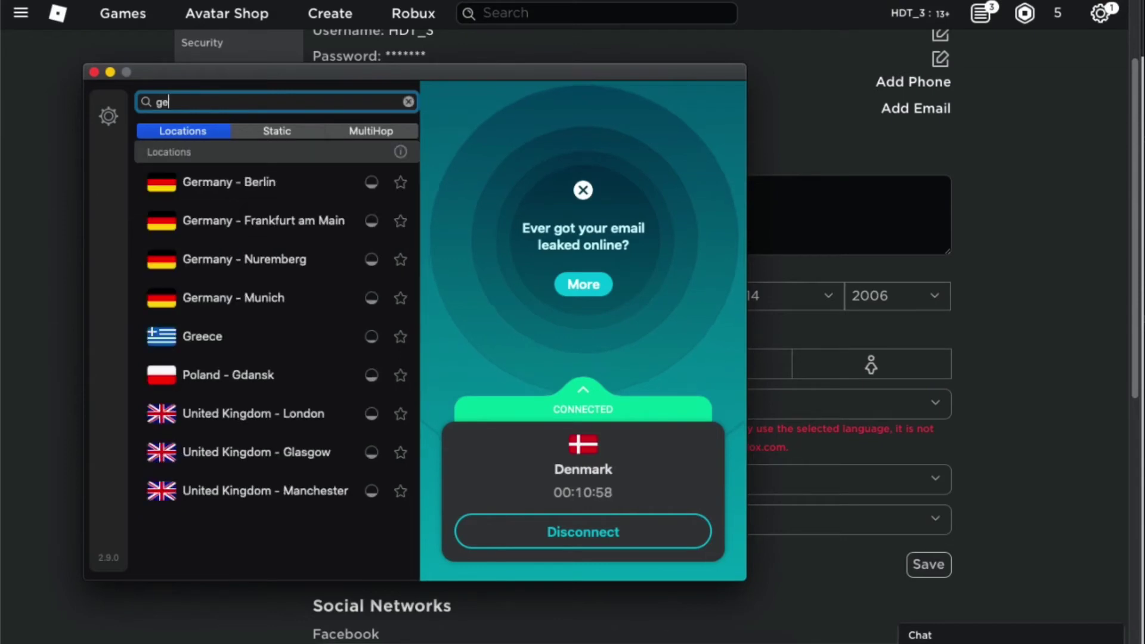
{"action": "left_click", "coordinate": [337, 259]}
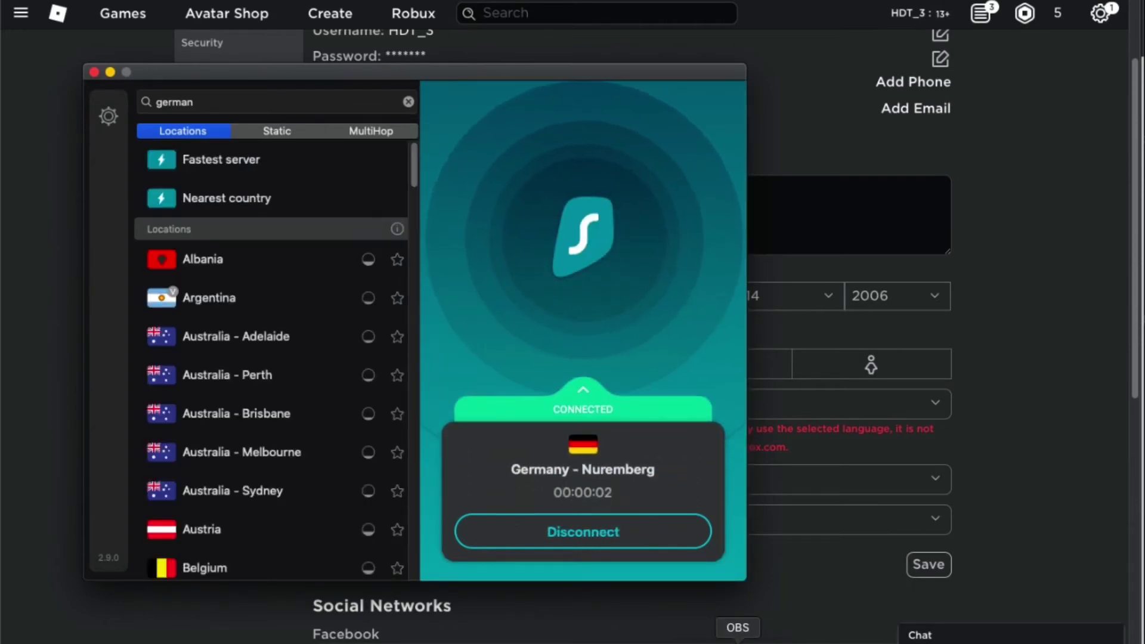
{"action": "left_click", "coordinate": [738, 639]}
{"action": "left_click", "coordinate": [815, 500]}
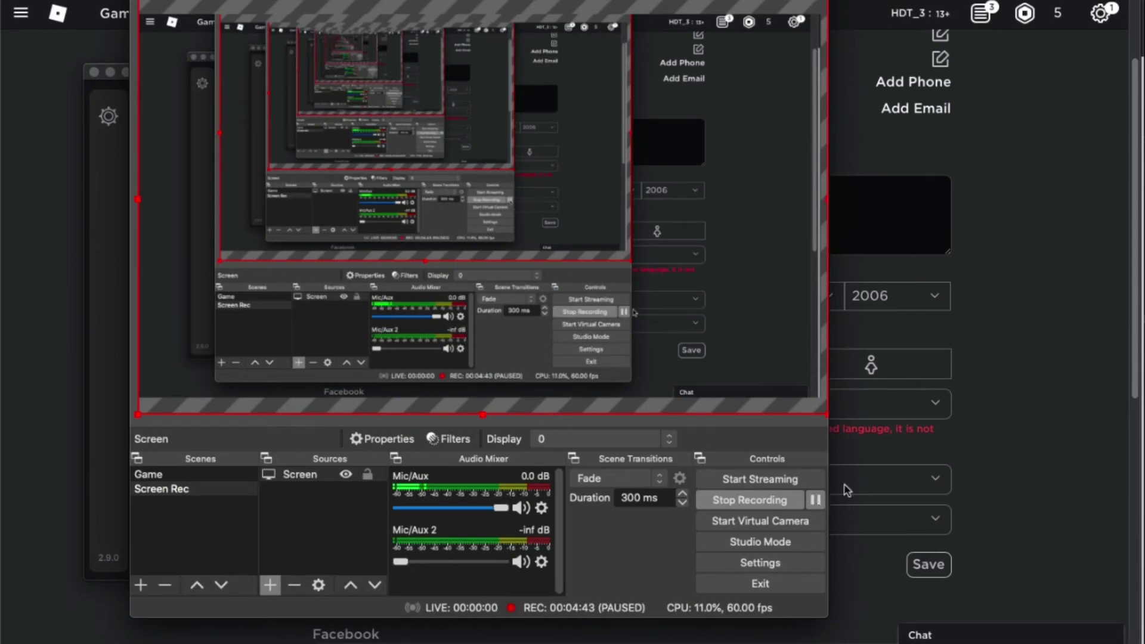
{"action": "left_click", "coordinate": [1053, 409]}
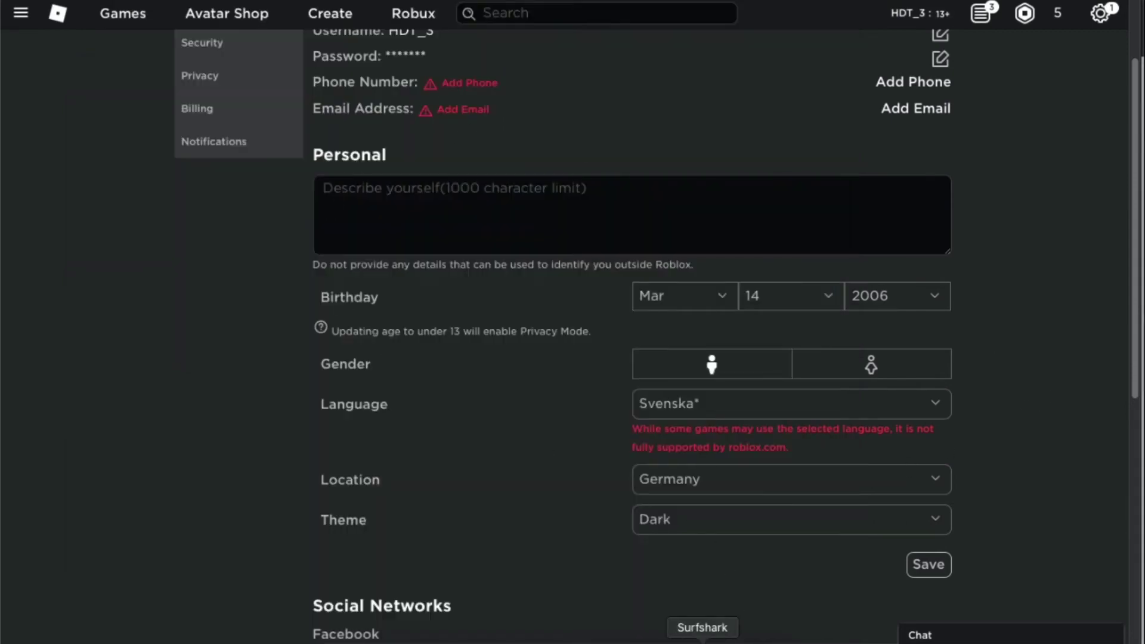
{"action": "left_click", "coordinate": [702, 641]}
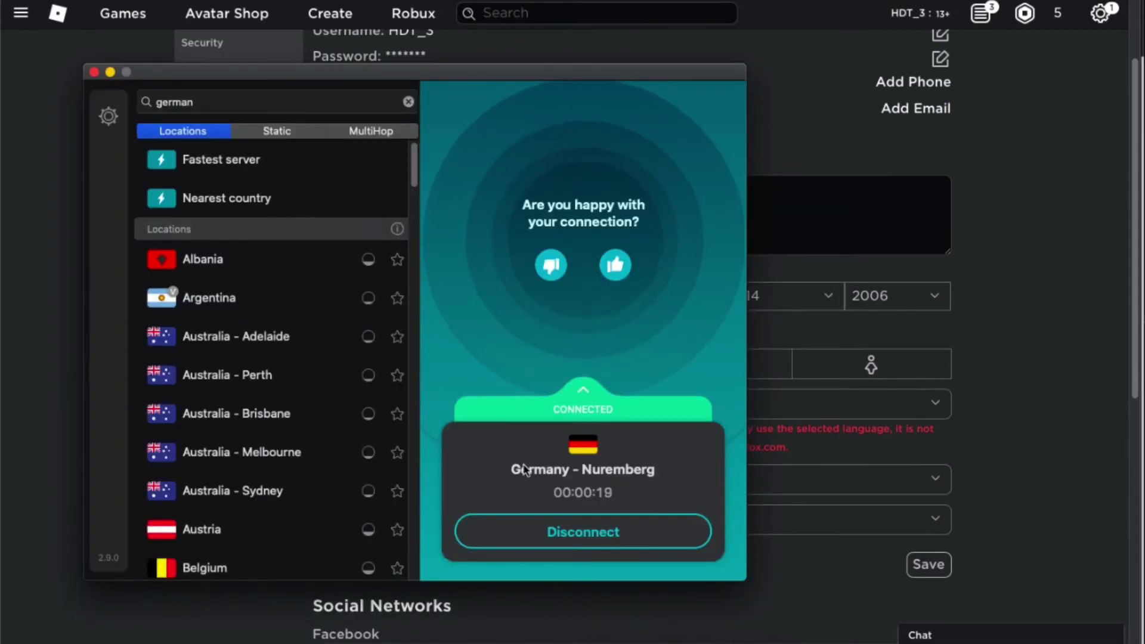
{"action": "left_click", "coordinate": [1050, 263]}
{"action": "scroll", "coordinate": [741, 50], "scroll_direction": "up", "scroll_amount": 3}
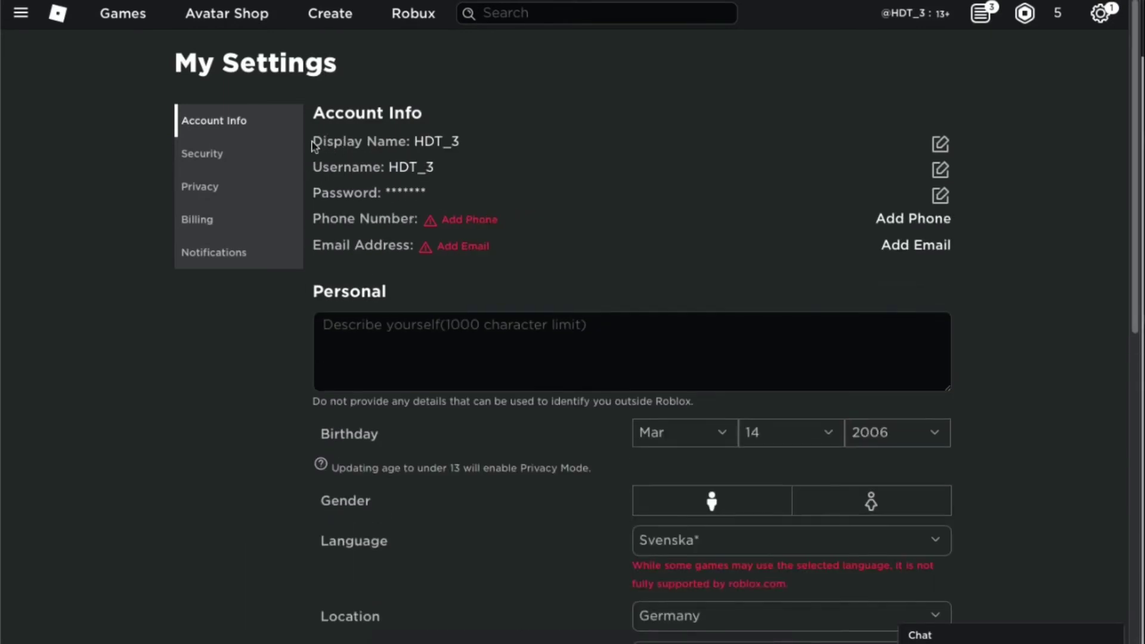
{"action": "left_click_drag", "start_coordinate": [316, 146], "coordinate": [459, 145]}
{"action": "left_click", "coordinate": [396, 158]}
{"action": "left_click", "coordinate": [318, 144]}
{"action": "left_click", "coordinate": [514, 145]}
Open Change Display Name, erase the current name, and type ROBLOX variants ending as R0BLOX
{"action": "left_click", "coordinate": [938, 149]}
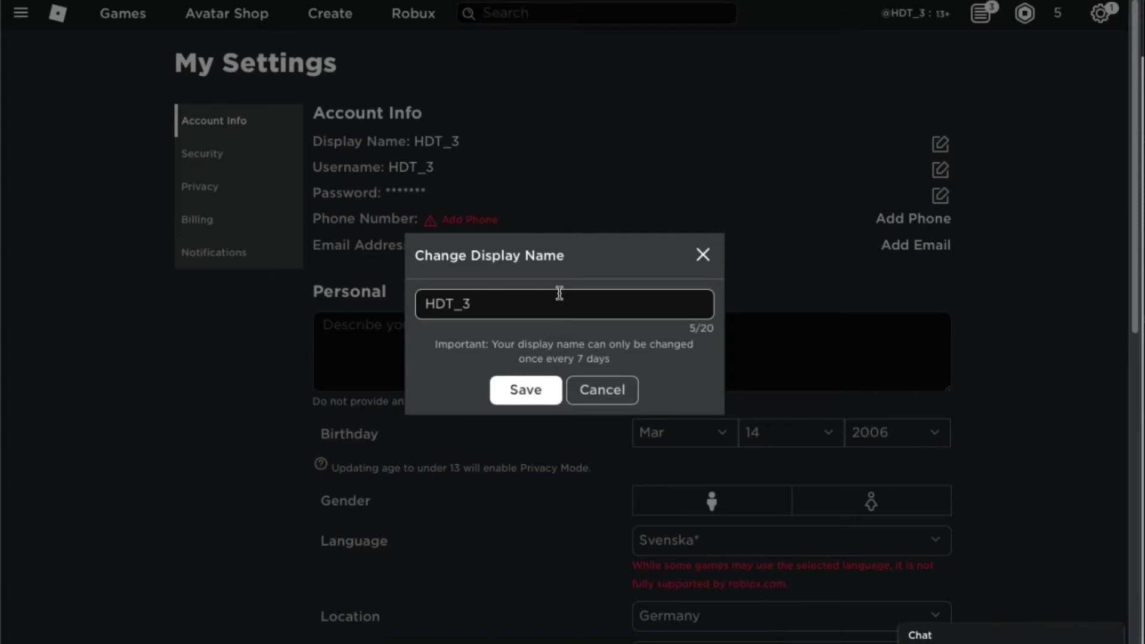
{"action": "key", "text": "BackSpace"}
{"action": "key", "text": "BackSpace"}
{"action": "key", "text": "BackSpace"}
{"action": "key", "text": "BackSpace"}
{"action": "key", "text": "BackSpace"}
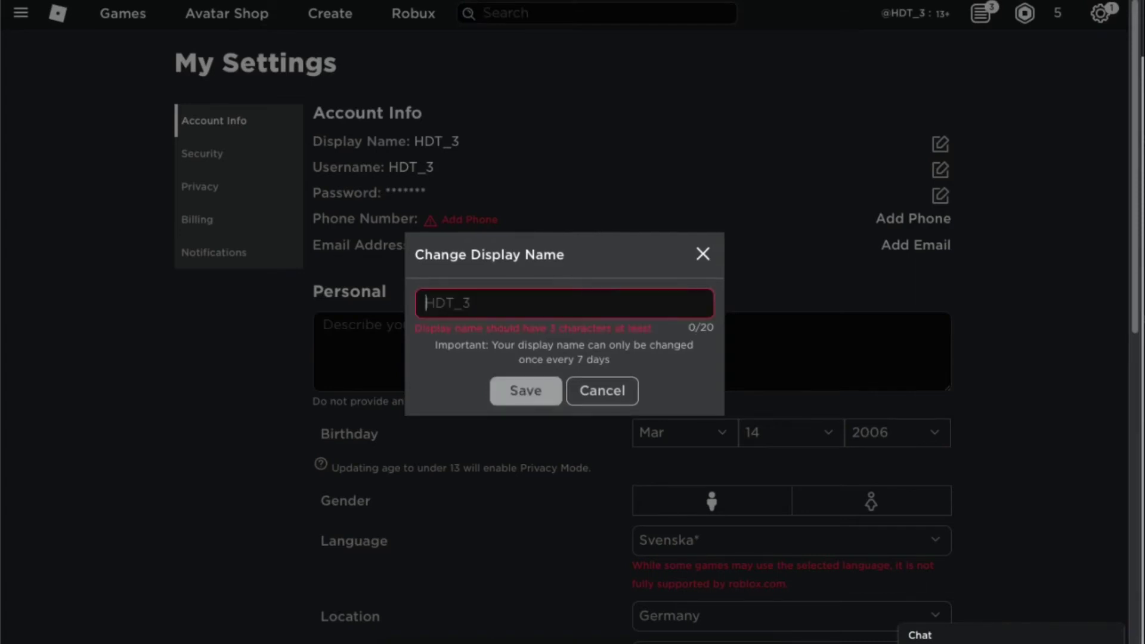
{"action": "type", "text": "ROBLOX"}
{"action": "key", "text": "BackSpace"}
{"action": "key", "text": "BackSpace"}
{"action": "key", "text": "BackSpace"}
{"action": "key", "text": "BackSpace"}
{"action": "key", "text": "BackSpace"}
{"action": "type", "text": "0B"}
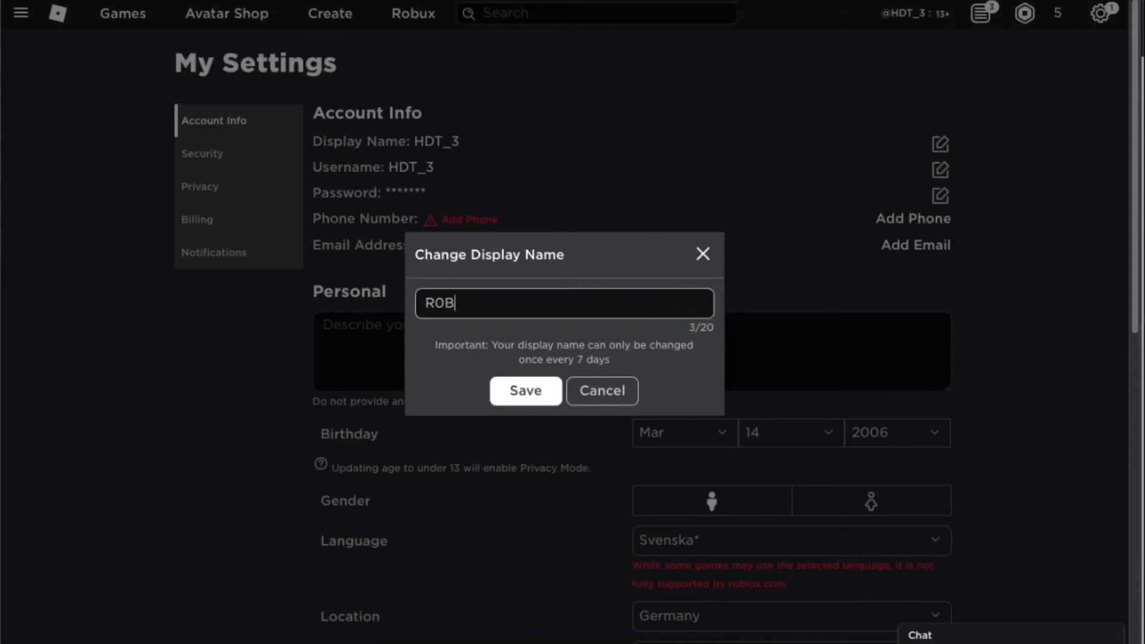
{"action": "type", "text": "L="}
{"action": "key", "text": "BackSpace"}
{"action": "type", "text": "0"}
{"action": "key", "text": "BackSpace"}
{"action": "type", "text": "O"}
{"action": "key", "text": "BackSpace"}
{"action": "key", "text": "BackSpace"}
Retype the 0 in R0BLOX, then select the whole name
{"action": "left_click_drag", "start_coordinate": [425, 304], "coordinate": [487, 309]}
{"action": "left_click", "coordinate": [487, 308]}
{"action": "left_click", "coordinate": [434, 304]}
{"action": "key", "text": "Delete"}
{"action": "type", "text": "0"}
{"action": "left_click_drag", "start_coordinate": [540, 304], "coordinate": [448, 304]}
{"action": "left_click", "coordinate": [529, 298]}
{"action": "left_click_drag", "start_coordinate": [530, 298], "coordinate": [428, 297]}
{"action": "left_click", "coordinate": [464, 307]}
{"action": "left_click", "coordinate": [517, 302]}
{"action": "left_click_drag", "start_coordinate": [518, 303], "coordinate": [415, 302]}
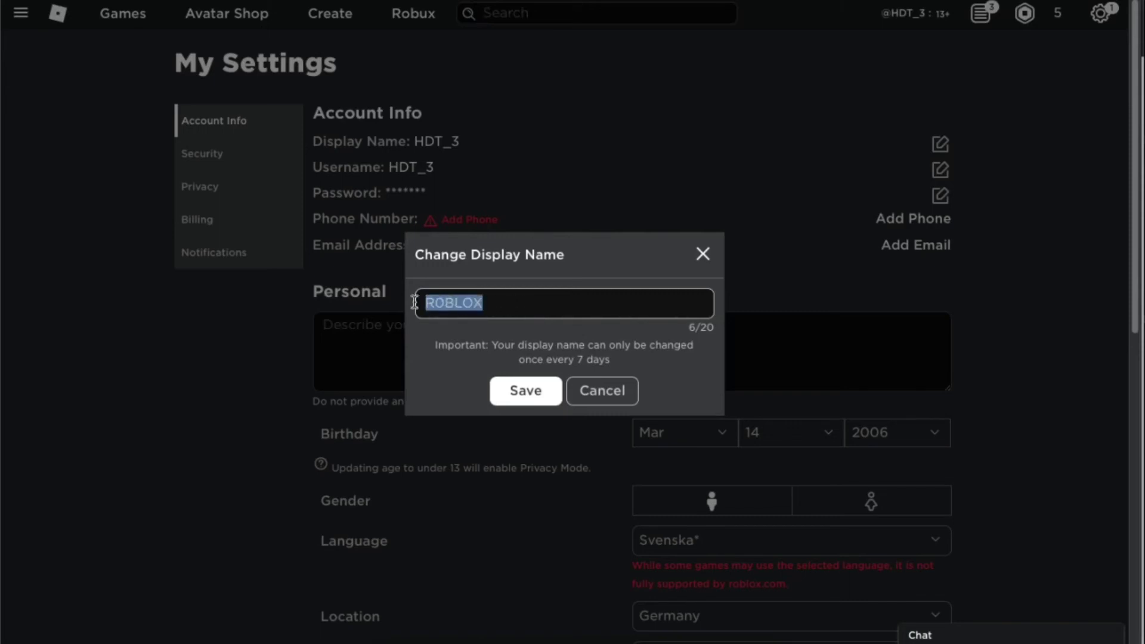
Replace R0BLOX with 'builderman', tweak its letters to probe the rejection, then delete it
{"action": "key", "text": "BackSpace"}
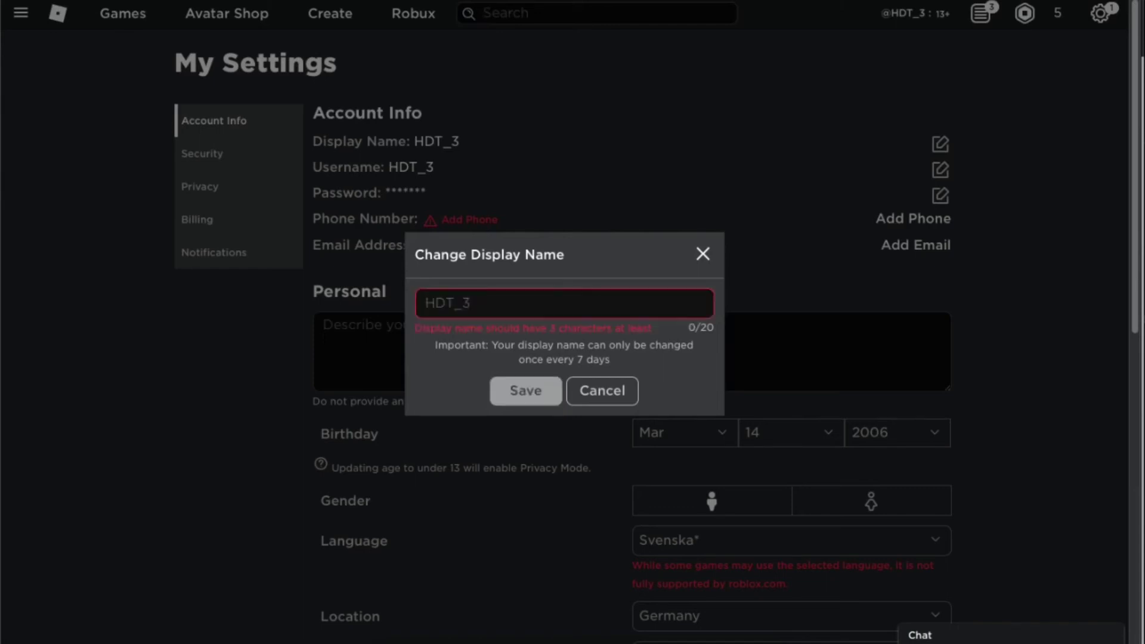
{"action": "type", "text": "buildman"}
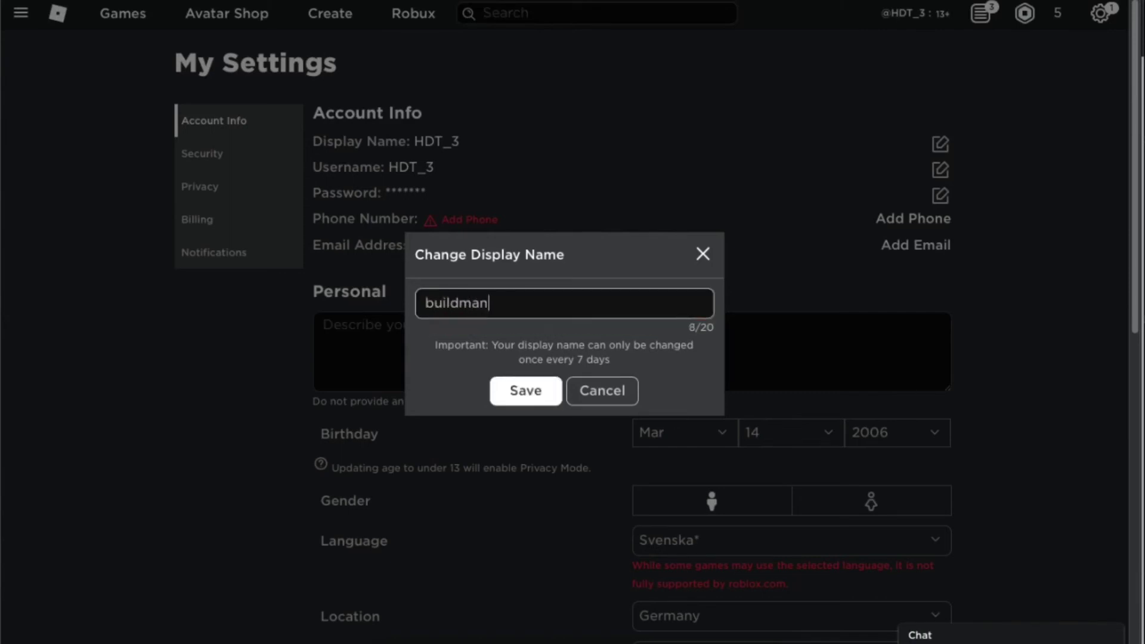
{"action": "left_click", "coordinate": [461, 304]}
{"action": "type", "text": "er"}
{"action": "left_click", "coordinate": [525, 308]}
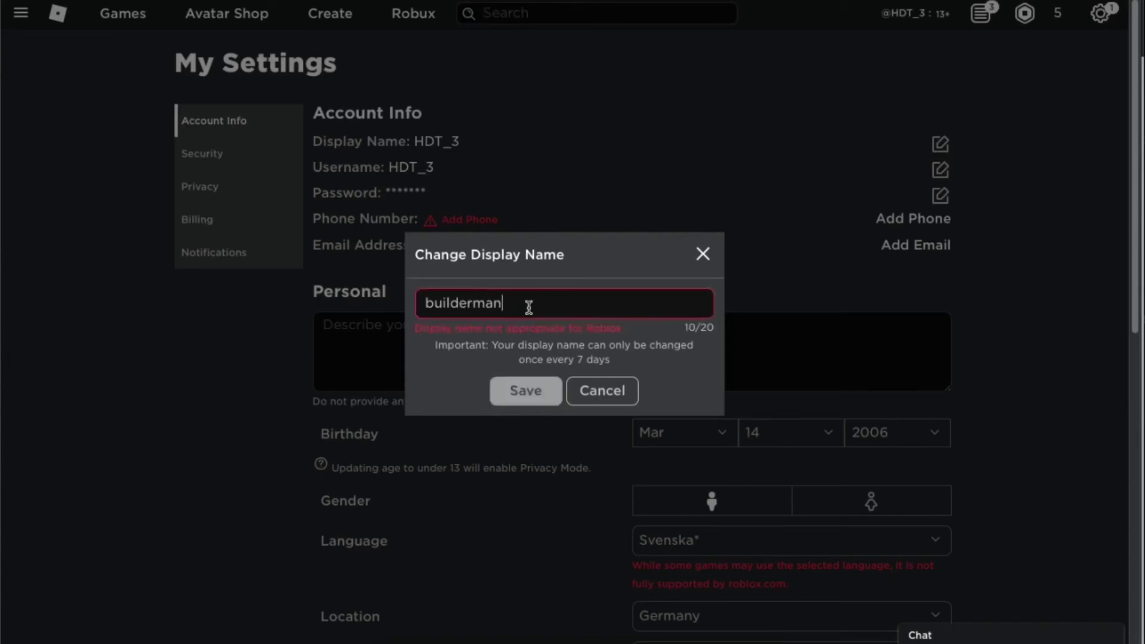
{"action": "left_click", "coordinate": [450, 308]}
{"action": "key", "text": "BackSpace"}
{"action": "left_click", "coordinate": [545, 311]}
{"action": "left_click", "coordinate": [450, 304]}
{"action": "key", "text": "BackSpace"}
{"action": "type", "text": "l"}
{"action": "left_click_drag", "start_coordinate": [533, 306], "coordinate": [384, 309]}
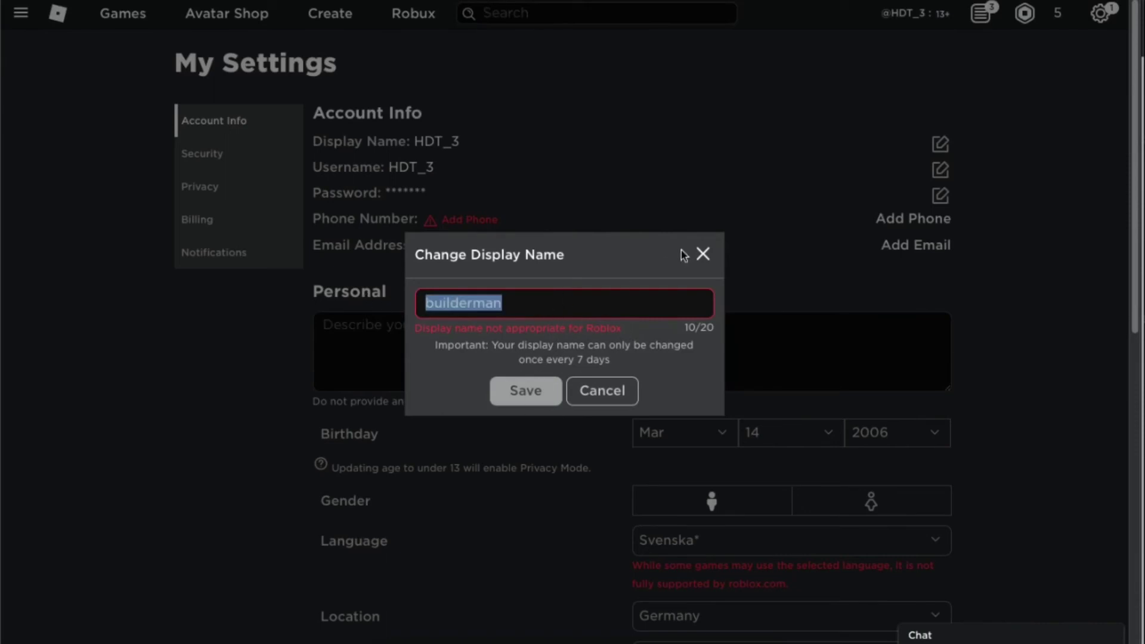
{"action": "key", "text": "BackSpace"}
Try a well-known politician's full name with underscore and space variants
{"action": "type", "text": "D"}
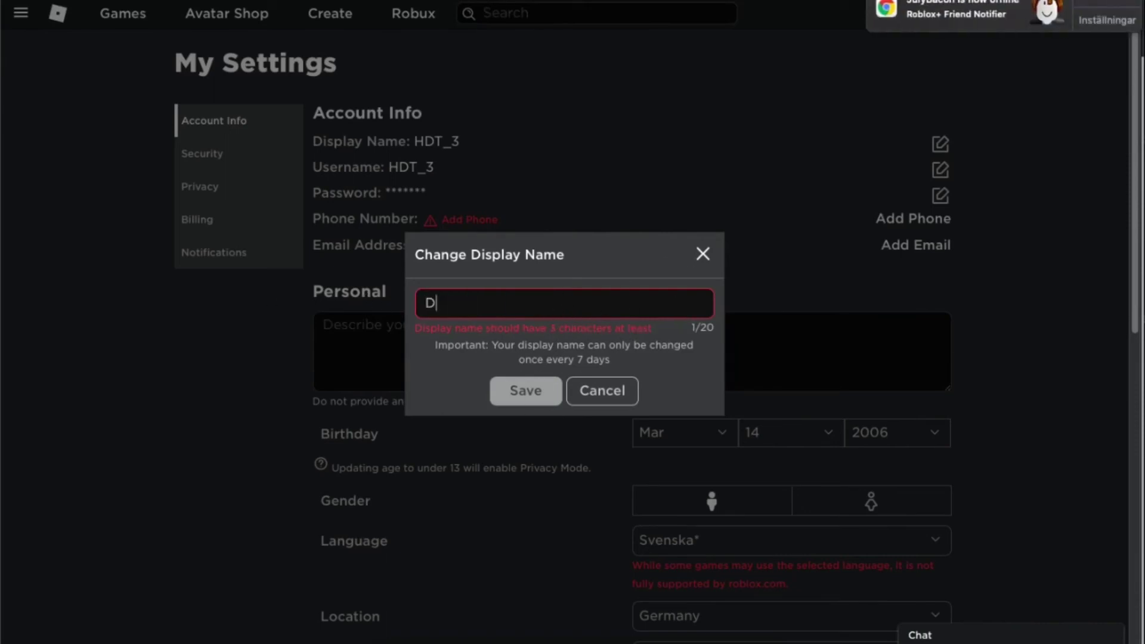
{"action": "key", "text": "BackSpace"}
{"action": "type", "text": "Donald"}
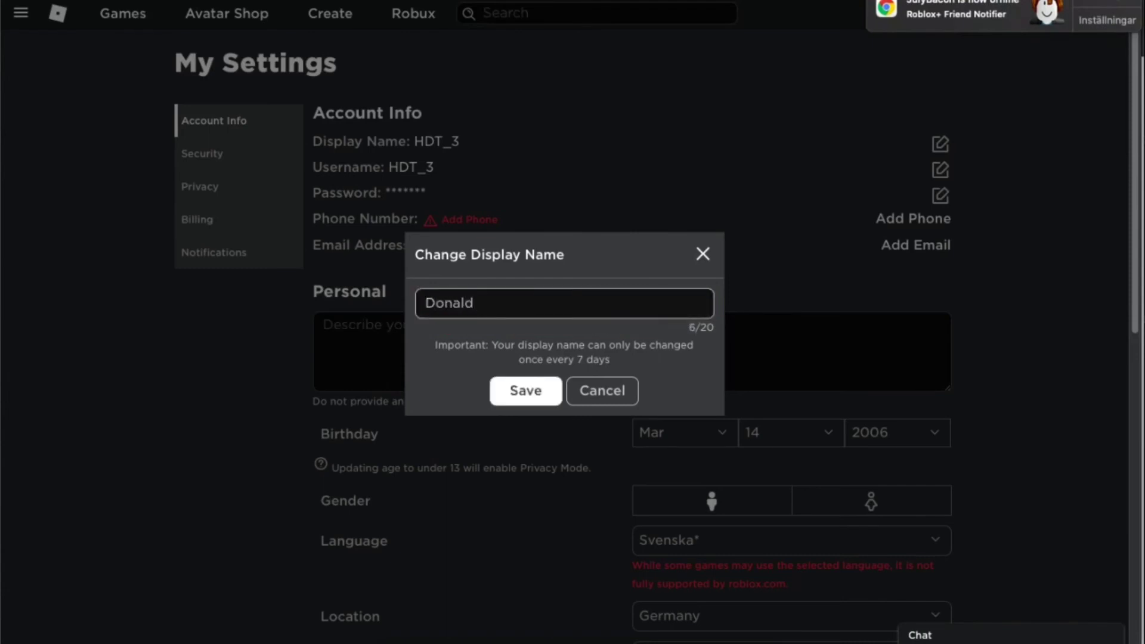
{"action": "type", "text": "_"}
{"action": "key", "text": "BackSpace"}
{"action": "type", "text": "Tr"}
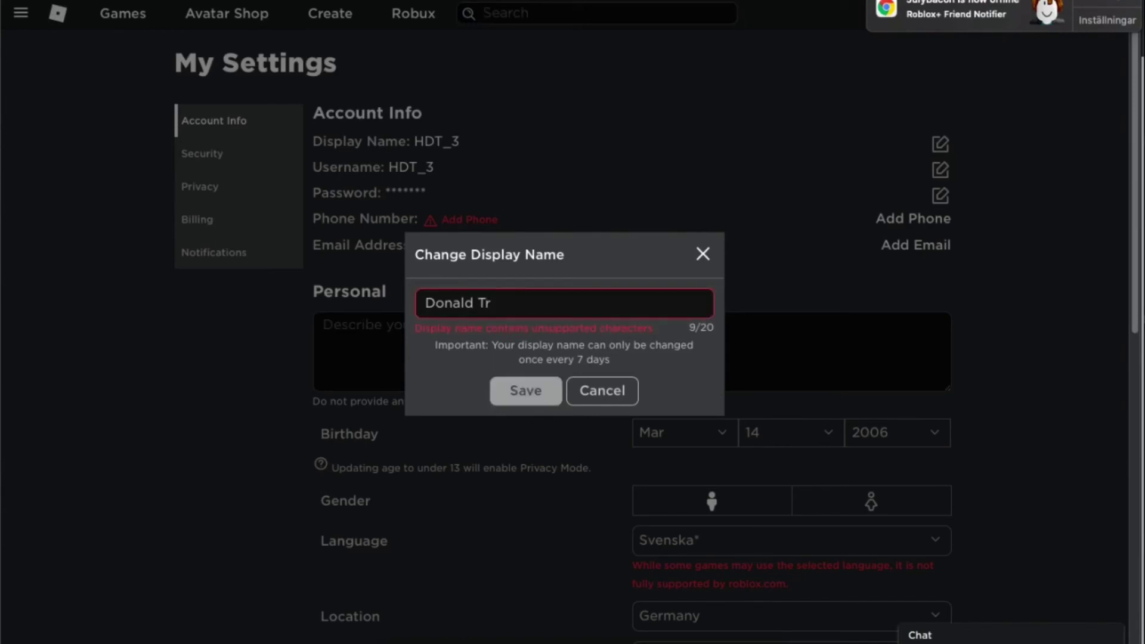
{"action": "key", "text": "BackSpace"}
{"action": "key", "text": "BackSpace"}
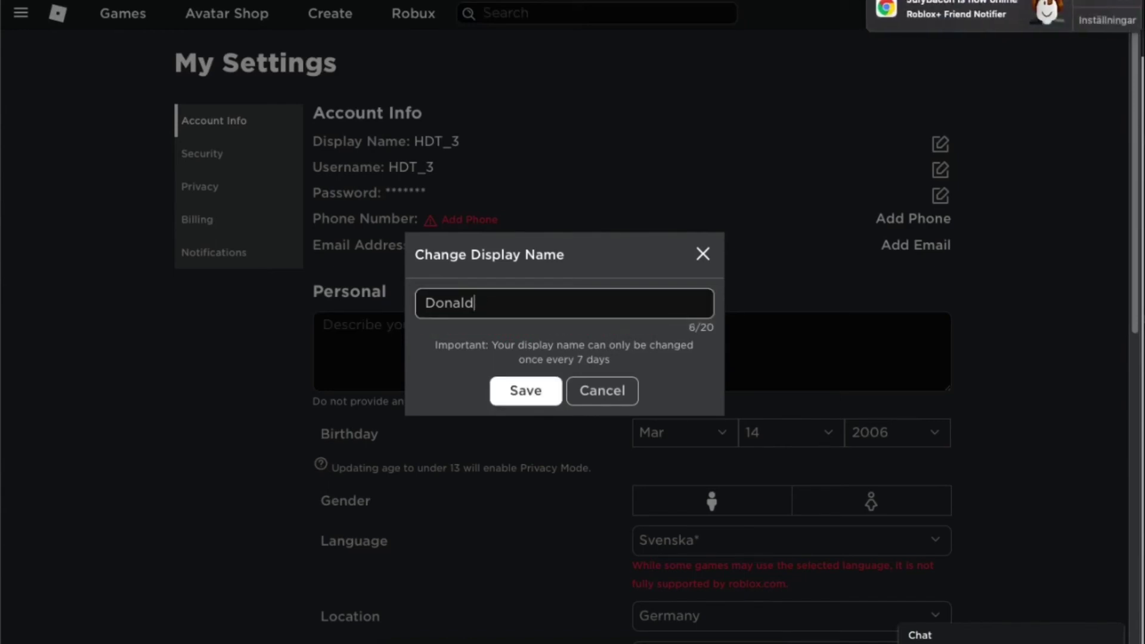
{"action": "type", "text": "_"}
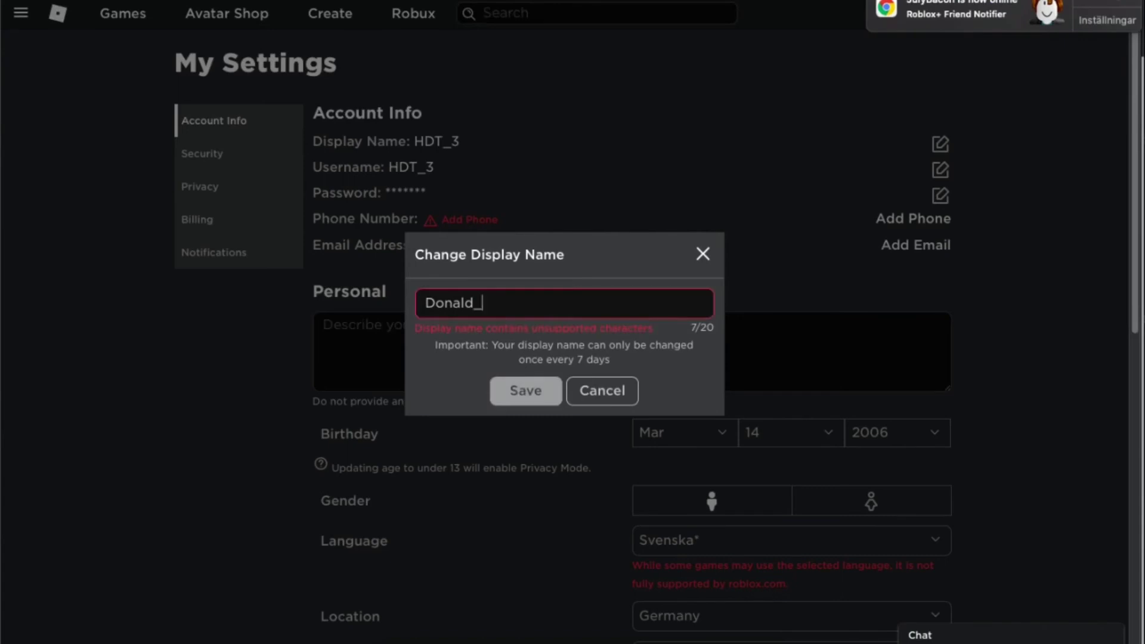
{"action": "key", "text": "BackSpace"}
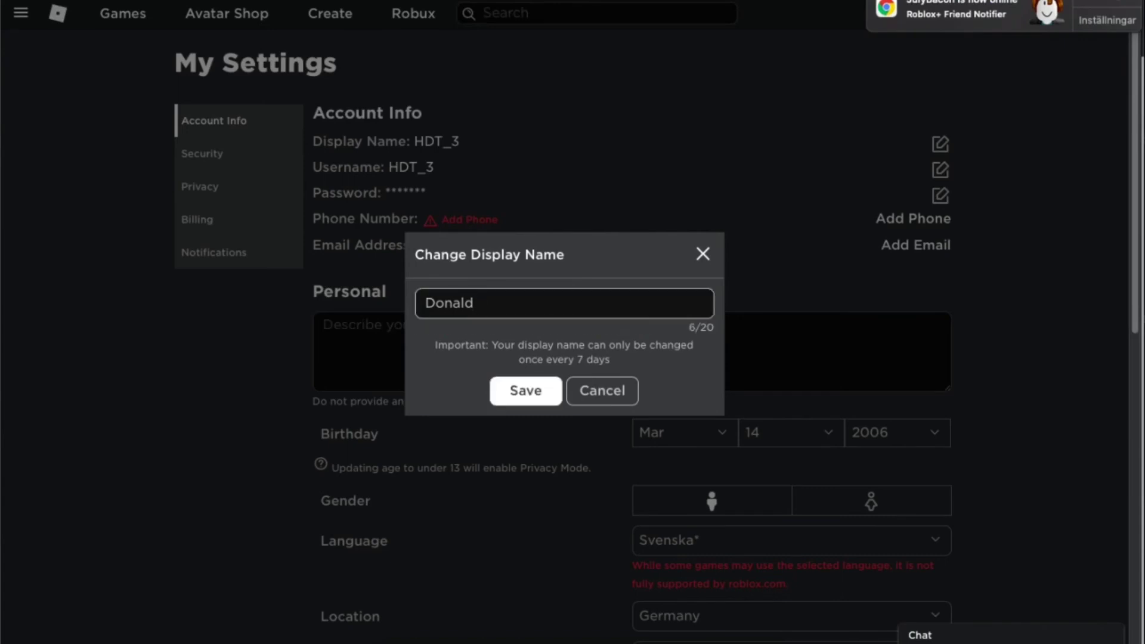
{"action": "type", "text": "Tr"}
{"action": "key", "text": "BackSpace"}
{"action": "key", "text": "BackSpace"}
{"action": "key", "text": "BackSpace"}
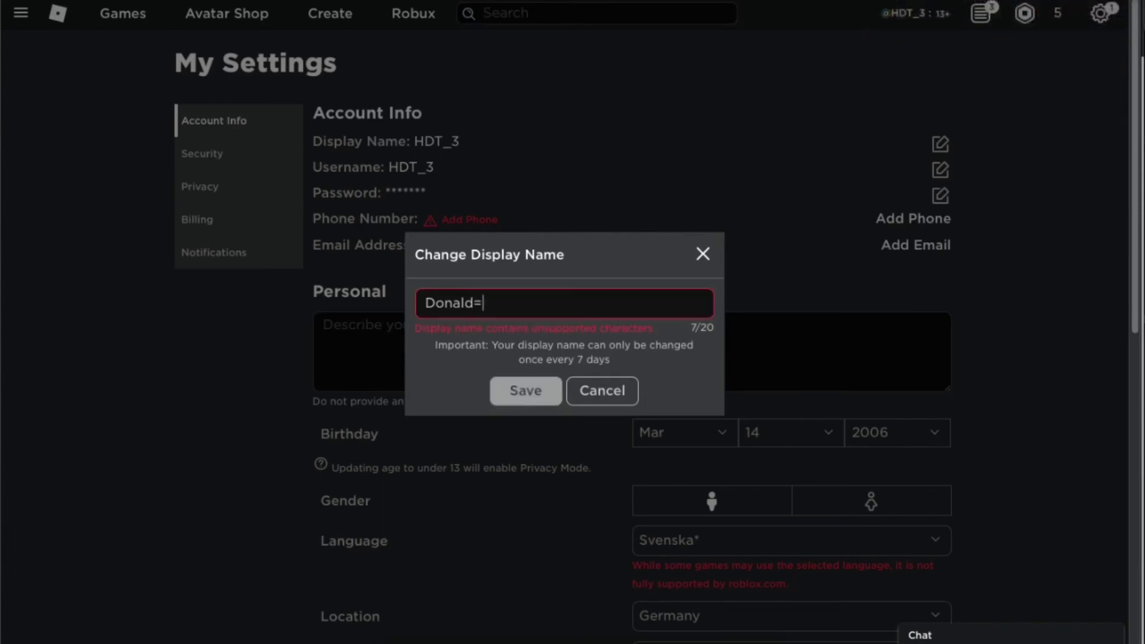
{"action": "key", "text": "BackSpace"}
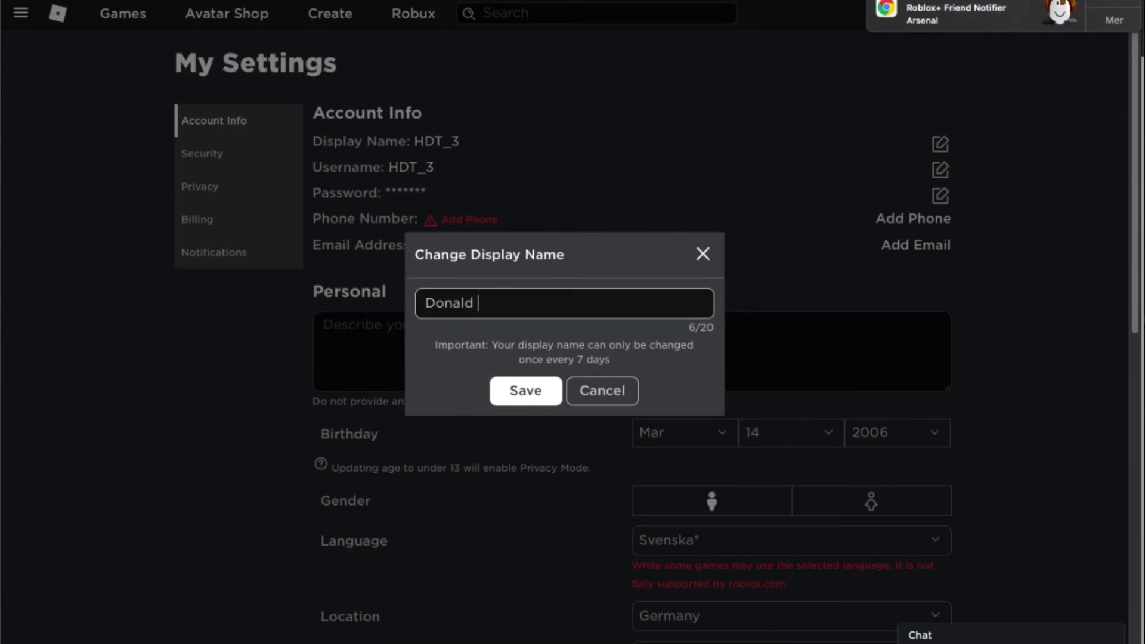
{"action": "type", "text": "Trump"}
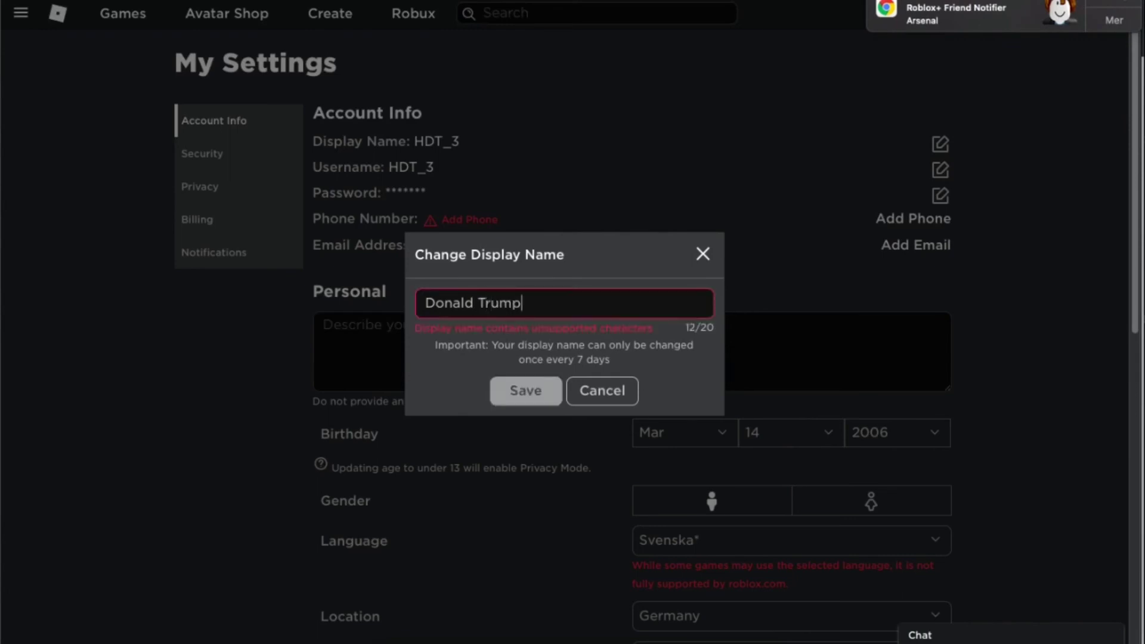
{"action": "key", "text": "BackSpace"}
{"action": "key", "text": "BackSpace"}
{"action": "key", "text": "BackSpace"}
{"action": "key", "text": "BackSpace"}
{"action": "key", "text": "BackSpace"}
{"action": "key", "text": "BackSpace"}
{"action": "type", "text": "_"}
{"action": "key", "text": "BackSpace"}
{"action": "type", "text": "Trump"}
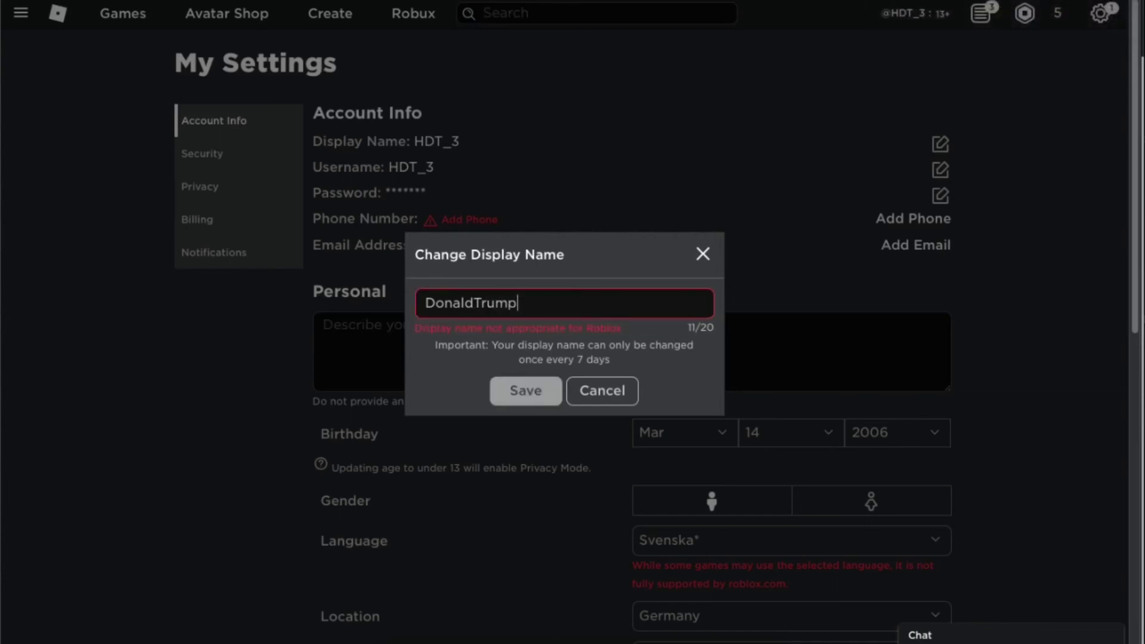
Swap letters for 'l' and '0' in that name, then delete it to empty the field
{"action": "left_click", "coordinate": [465, 313]}
{"action": "key", "text": "BackSpace"}
{"action": "type", "text": "l"}
{"action": "left_click", "coordinate": [442, 302]}
{"action": "key", "text": "BackSpace"}
{"action": "type", "text": "0"}
{"action": "left_click_drag", "start_coordinate": [563, 299], "coordinate": [371, 297]}
{"action": "key", "text": "BackSpace"}
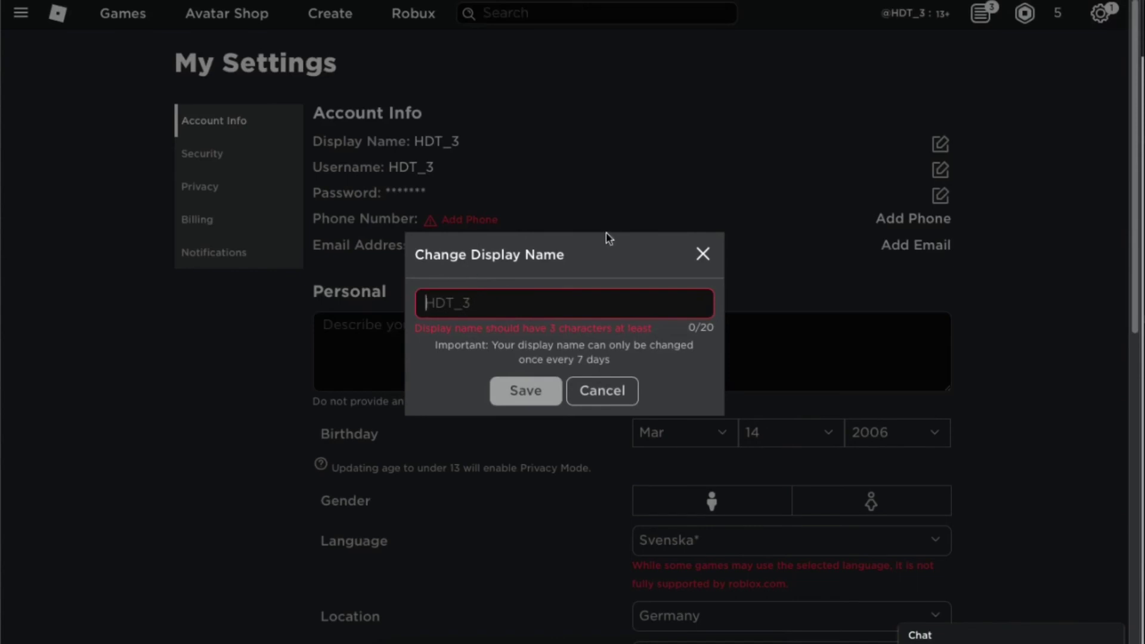
Dismiss the Change Display Name dialog without saving and look over the My Settings page
{"action": "left_click", "coordinate": [703, 255]}
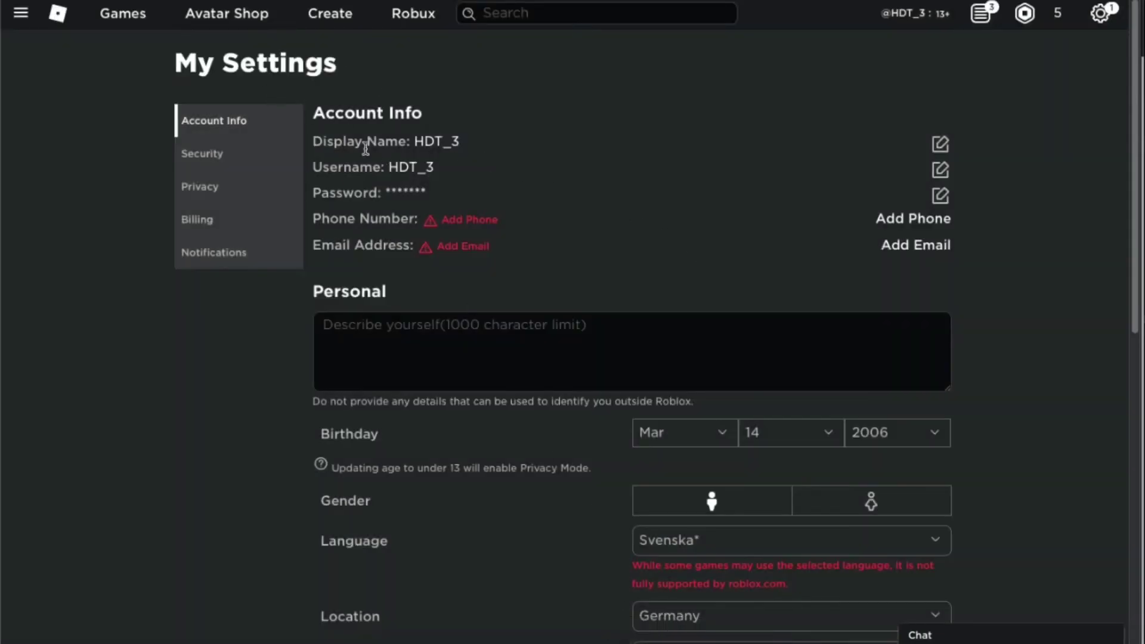
{"action": "scroll", "coordinate": [553, 150], "scroll_direction": "down", "scroll_amount": 2}
{"action": "scroll", "coordinate": [573, 215], "scroll_direction": "up", "scroll_amount": 2}
{"action": "scroll", "coordinate": [620, 394], "scroll_direction": "down", "scroll_amount": 3}
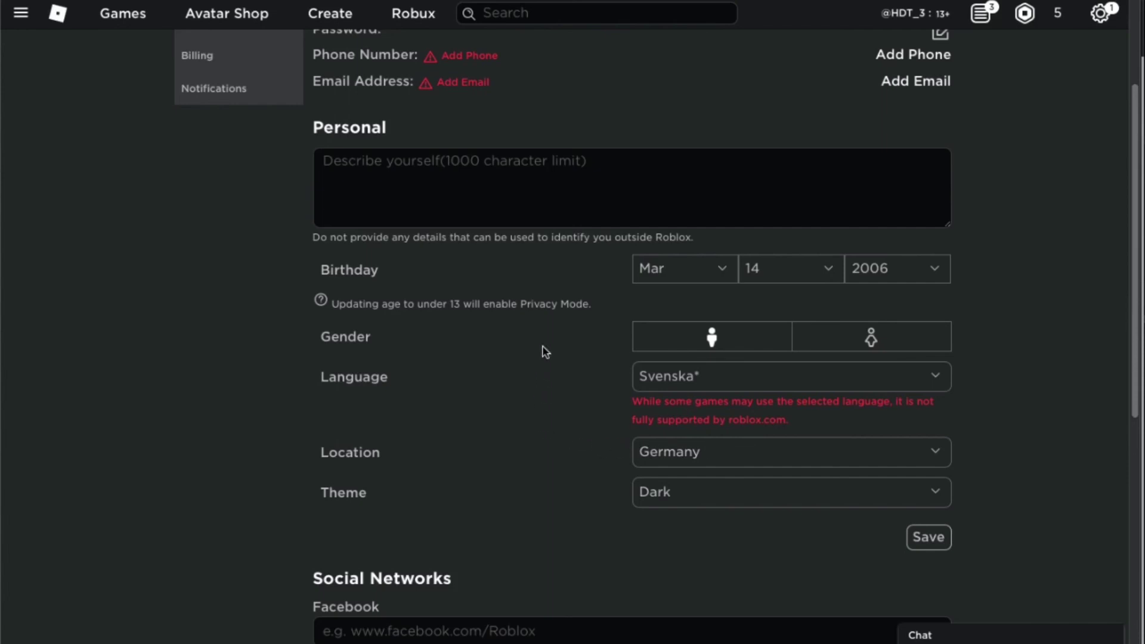
{"action": "scroll", "coordinate": [512, 388], "scroll_direction": "up", "scroll_amount": 3}
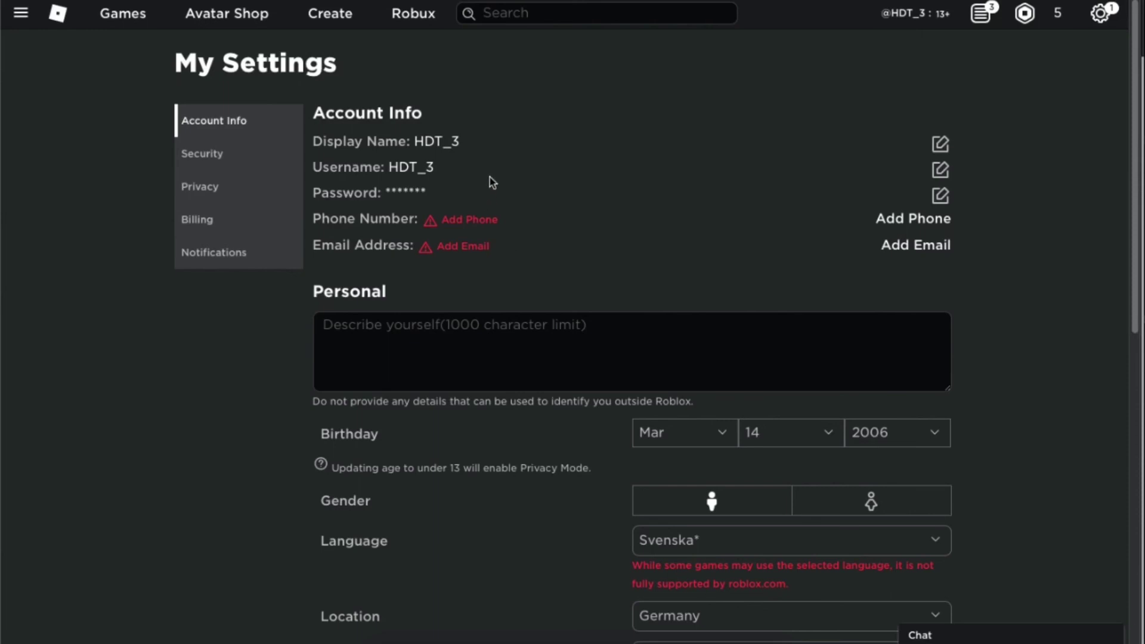
Highlight the Display Name line on the My Settings page, showing the name is unchanged
{"action": "left_click_drag", "start_coordinate": [312, 141], "coordinate": [510, 154]}
{"action": "left_click", "coordinate": [520, 147]}
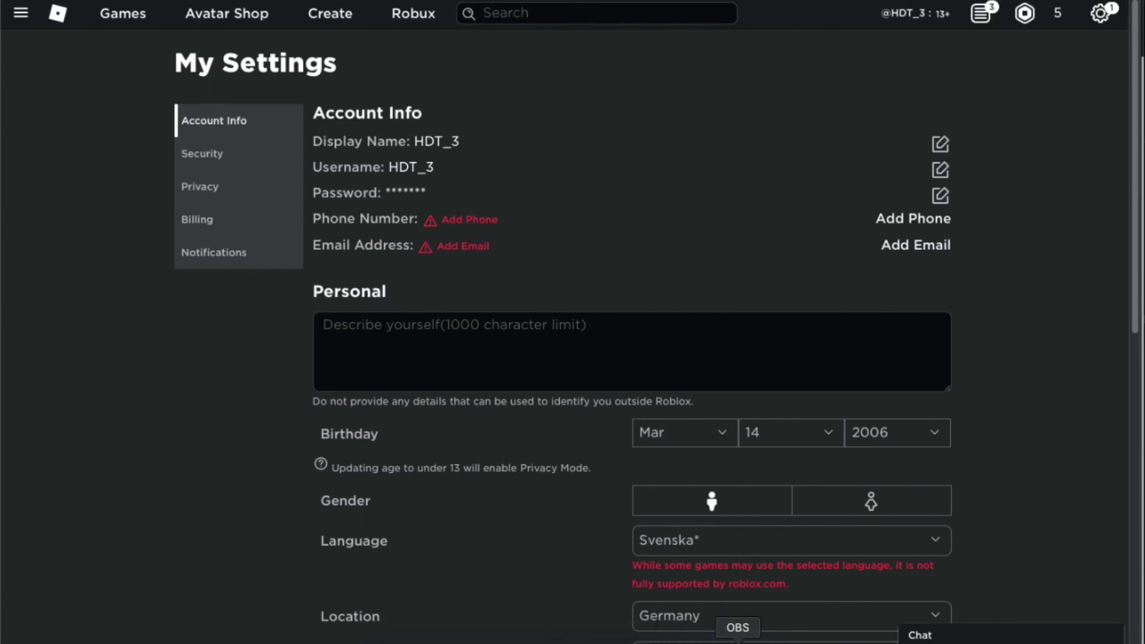
{"action": "left_click", "coordinate": [737, 642]}
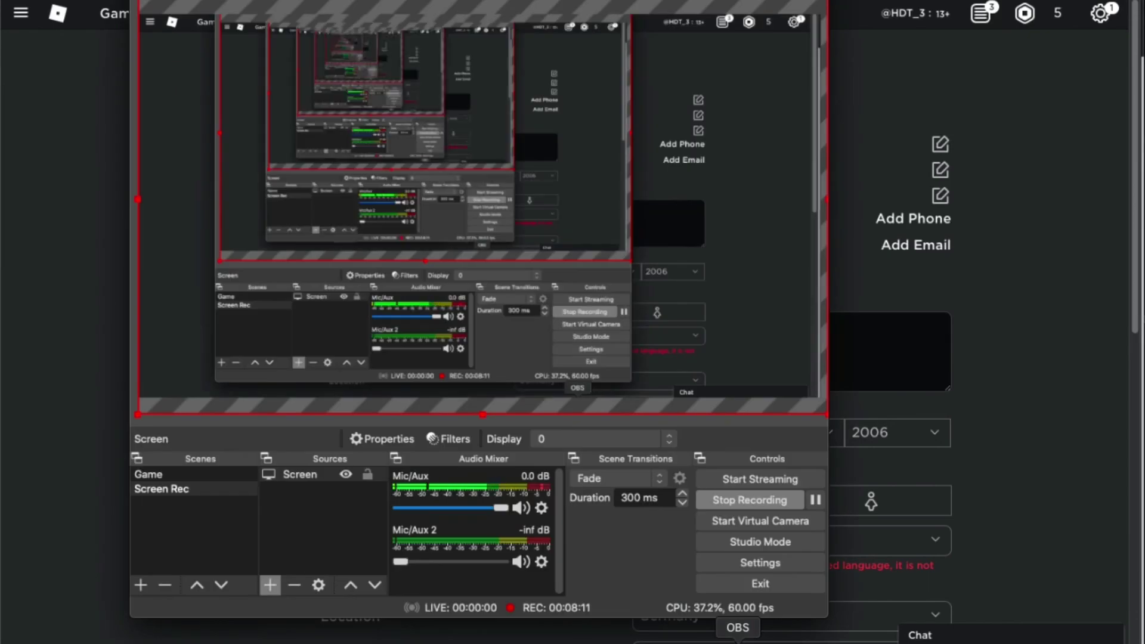